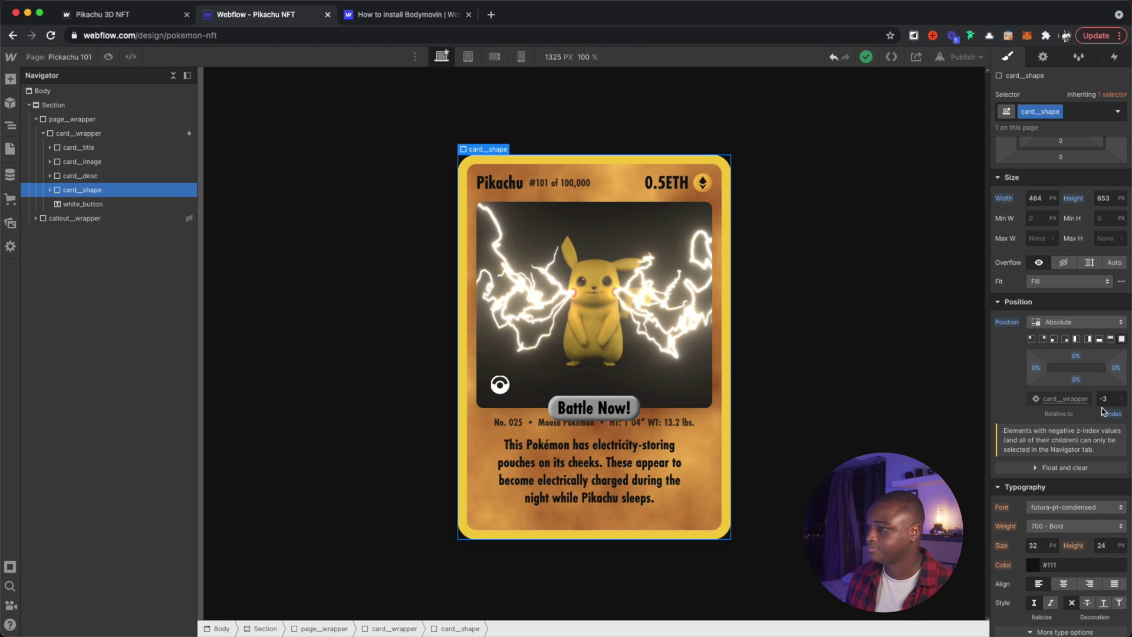
Inspect the card__shape element's style settings and its nested image in the page structure.
scroll(1092, 259, "up", 5)
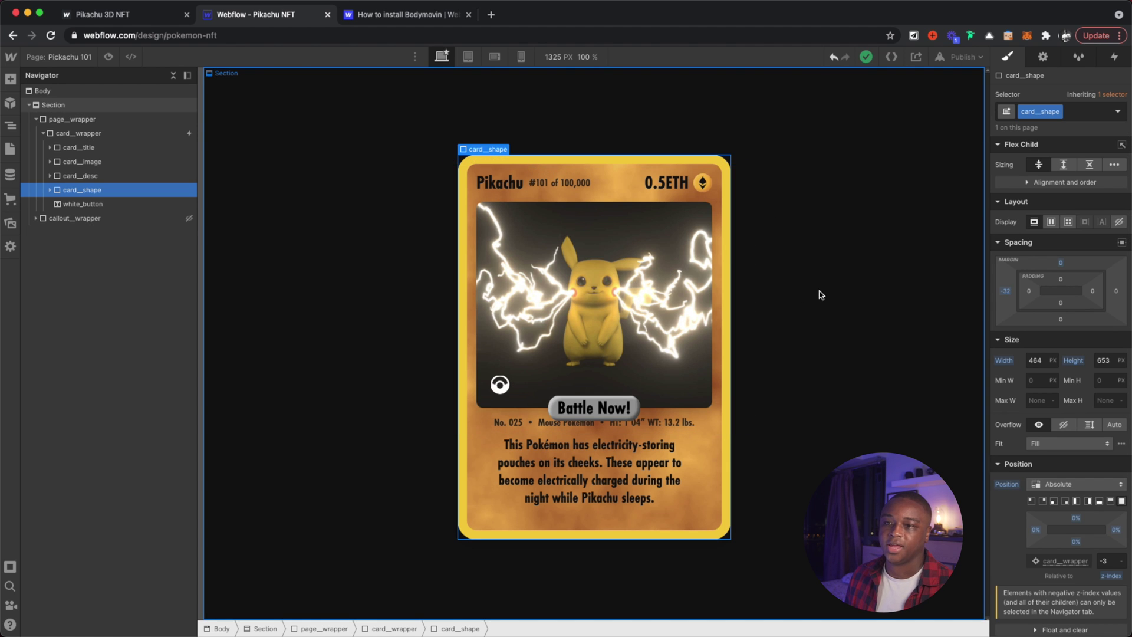
left_click(50, 189)
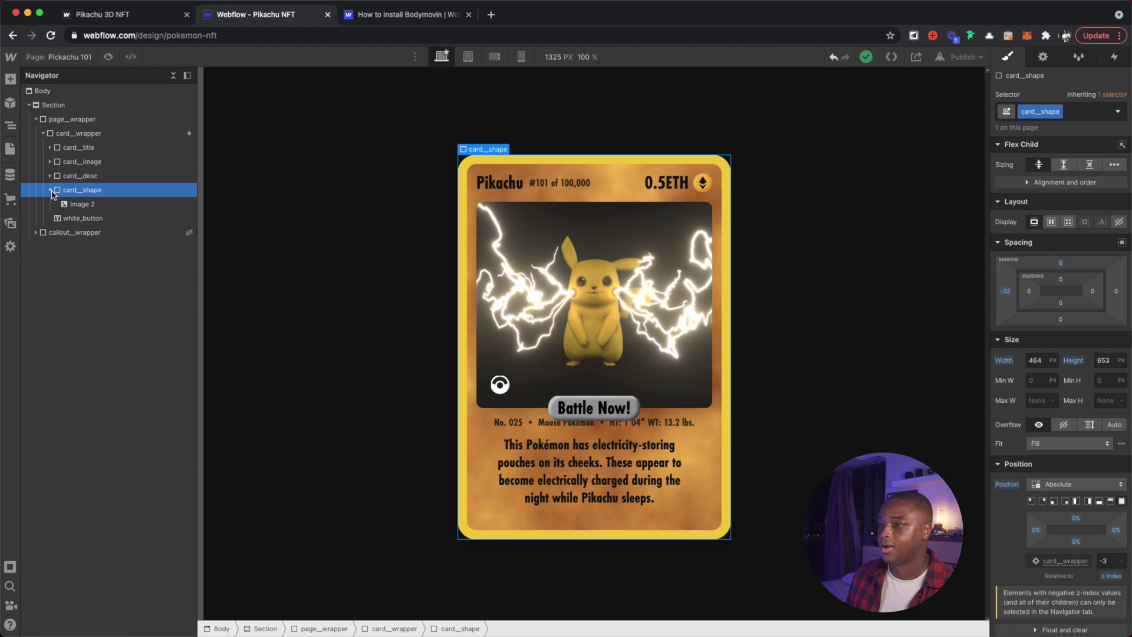
left_click(51, 191)
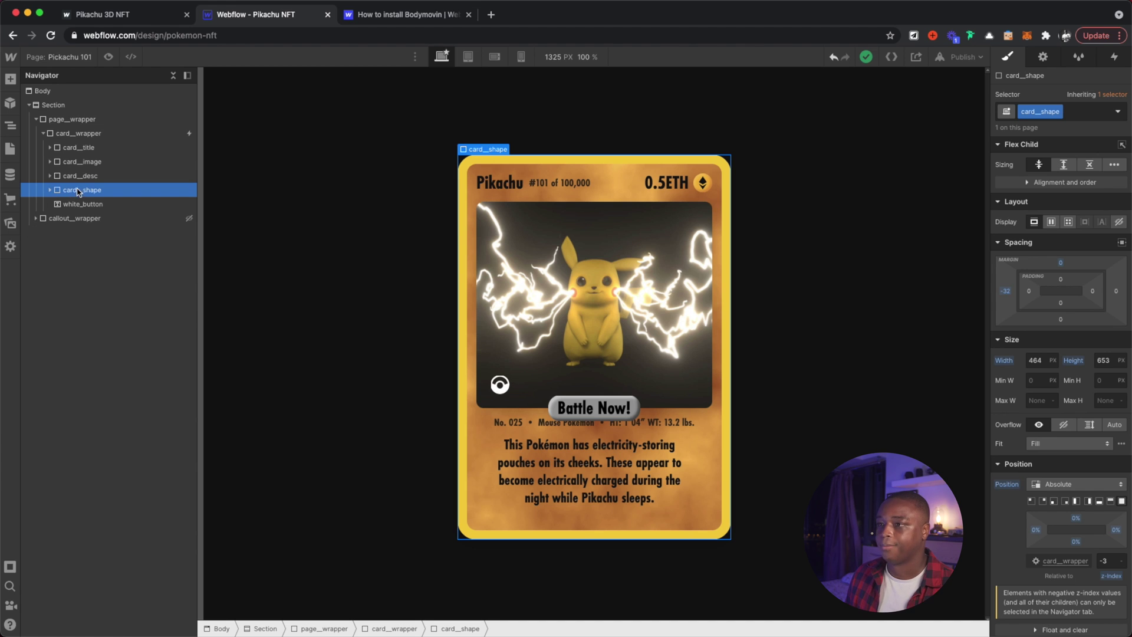
left_click(853, 243)
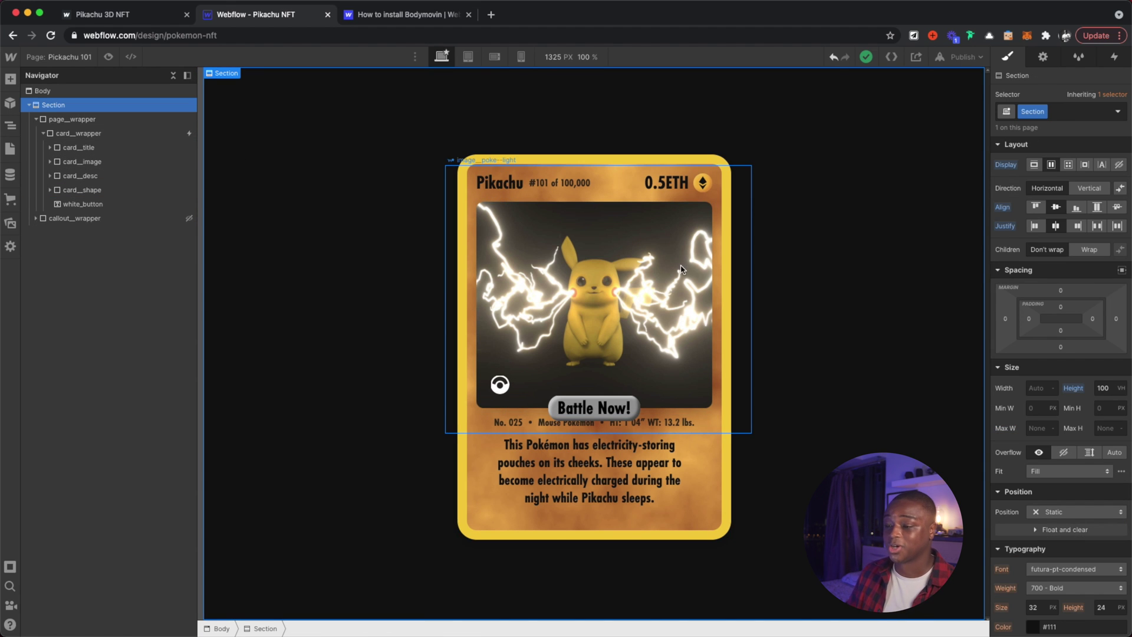
Inspect the image__poke--light animation in the card and view the published Pikachu 3D NFT page for comparison.
left_click(584, 280)
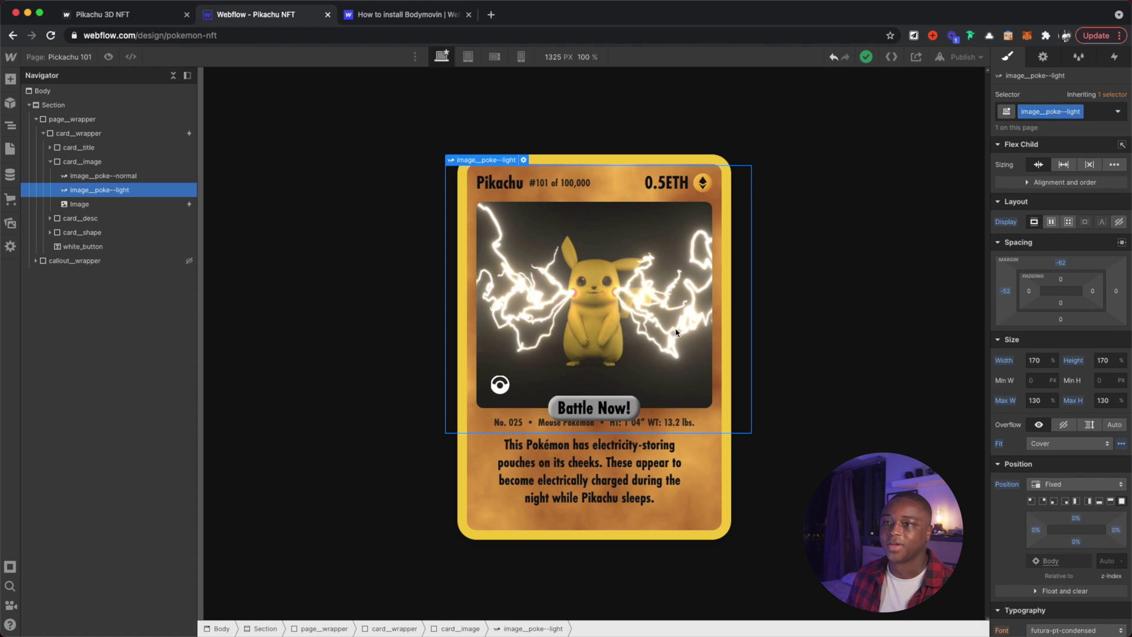
left_click(134, 23)
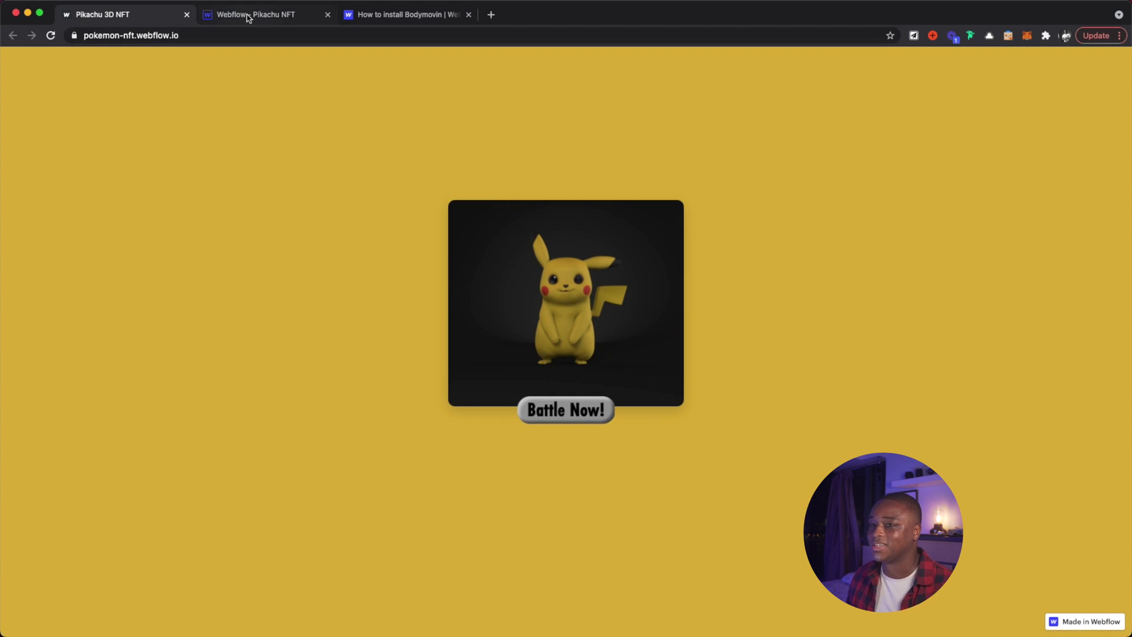
left_click(248, 16)
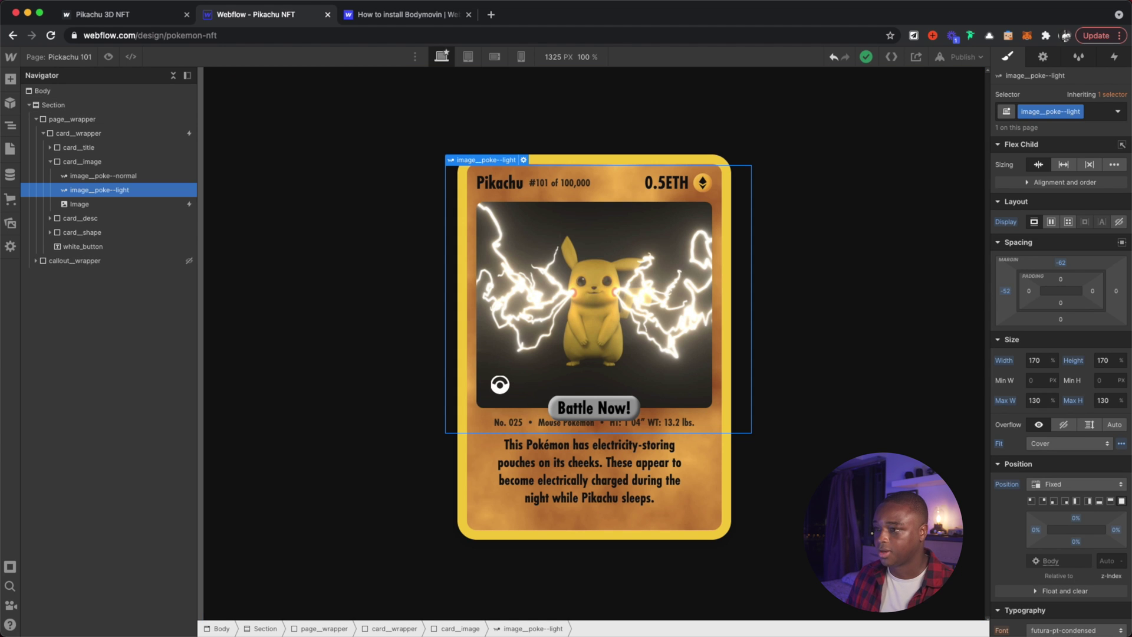
left_click(897, 351)
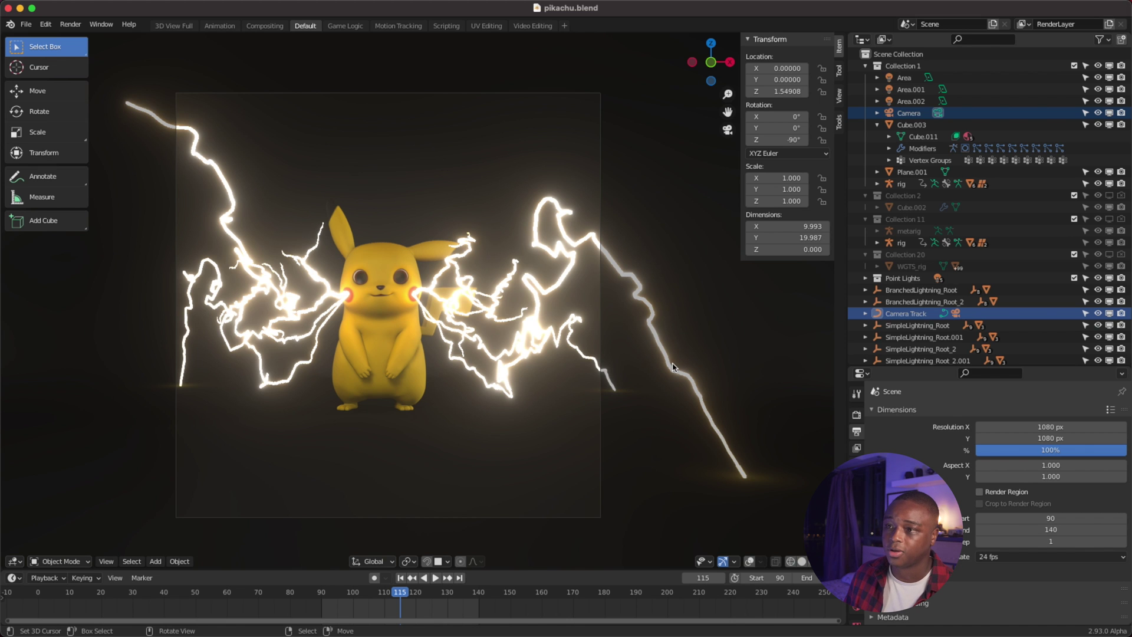
In Blender, view the Pikachu scene from outside the camera with overlays shown and select the camera together with its Camera Track.
left_click_drag(598, 318, 595, 352)
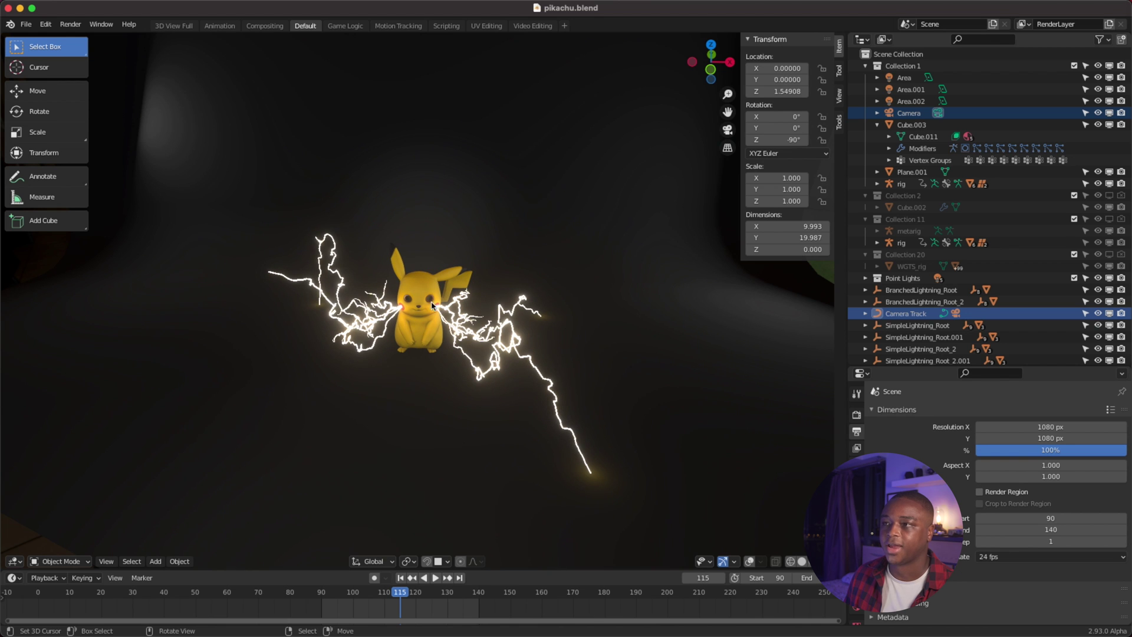
left_click_drag(635, 342, 606, 335)
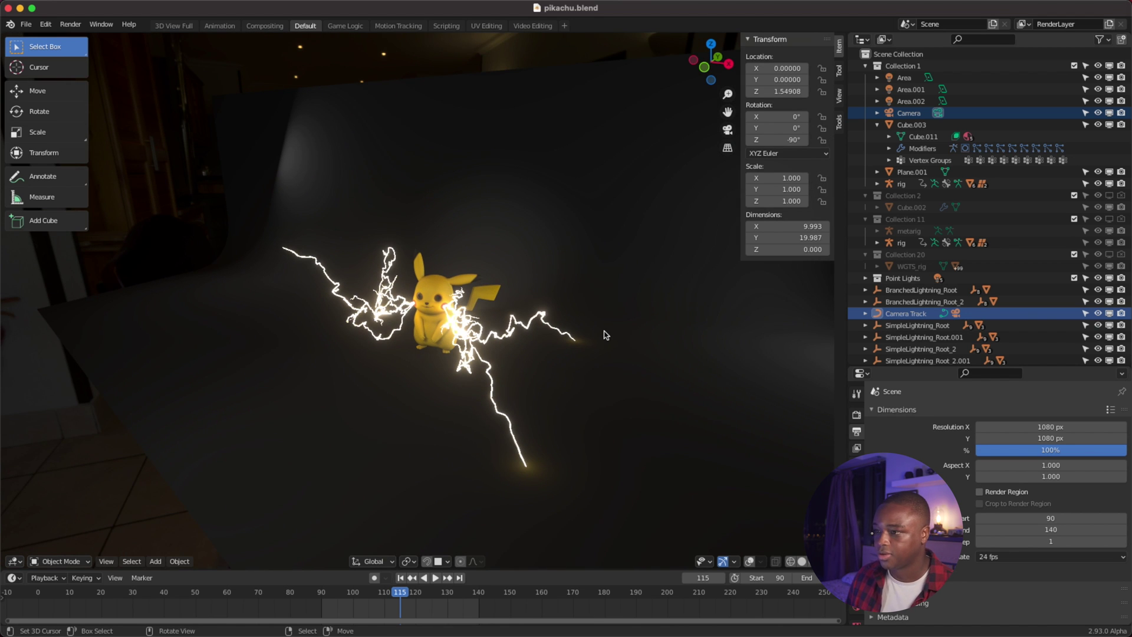
left_click(749, 562)
left_click_drag(647, 216, 323, 255)
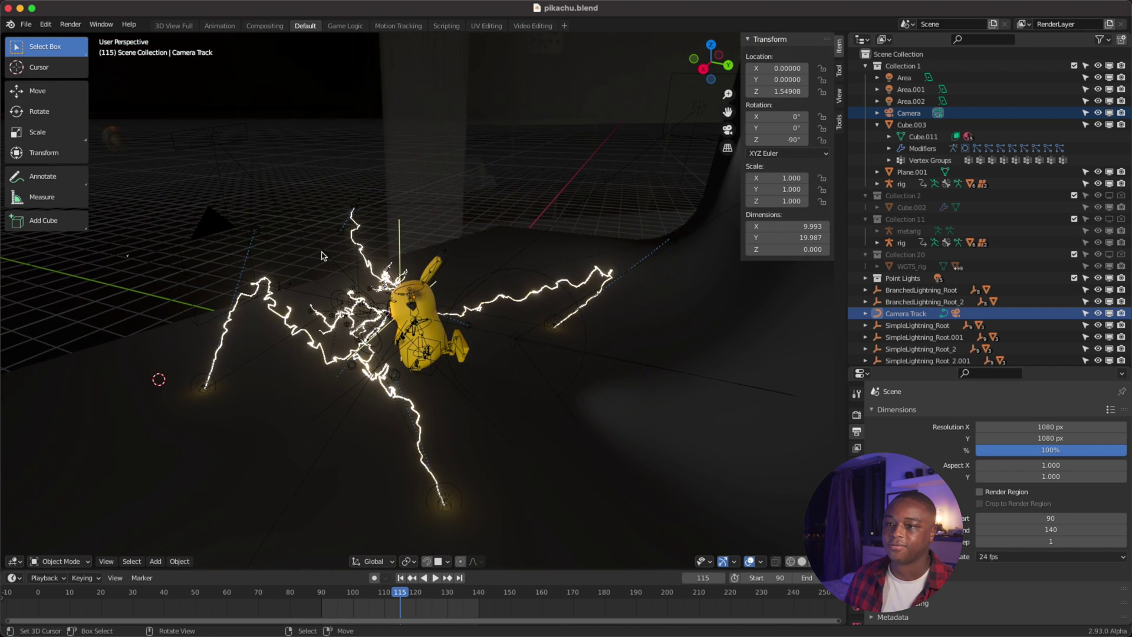
left_click(211, 235)
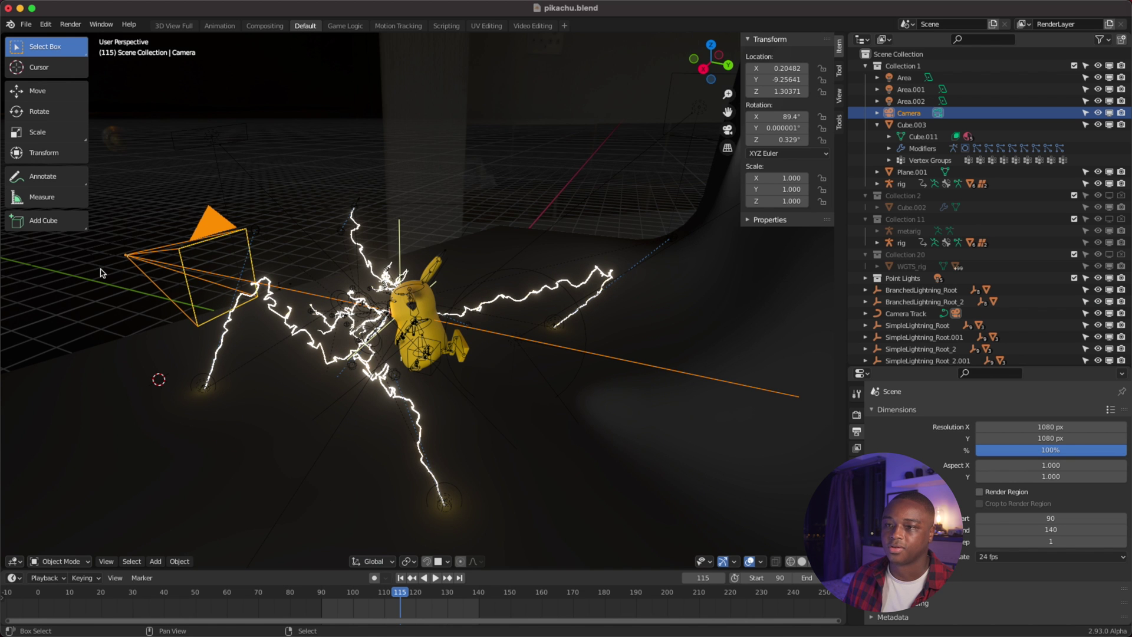
left_click(110, 241, "shift")
left_click_drag(190, 257, 413, 280)
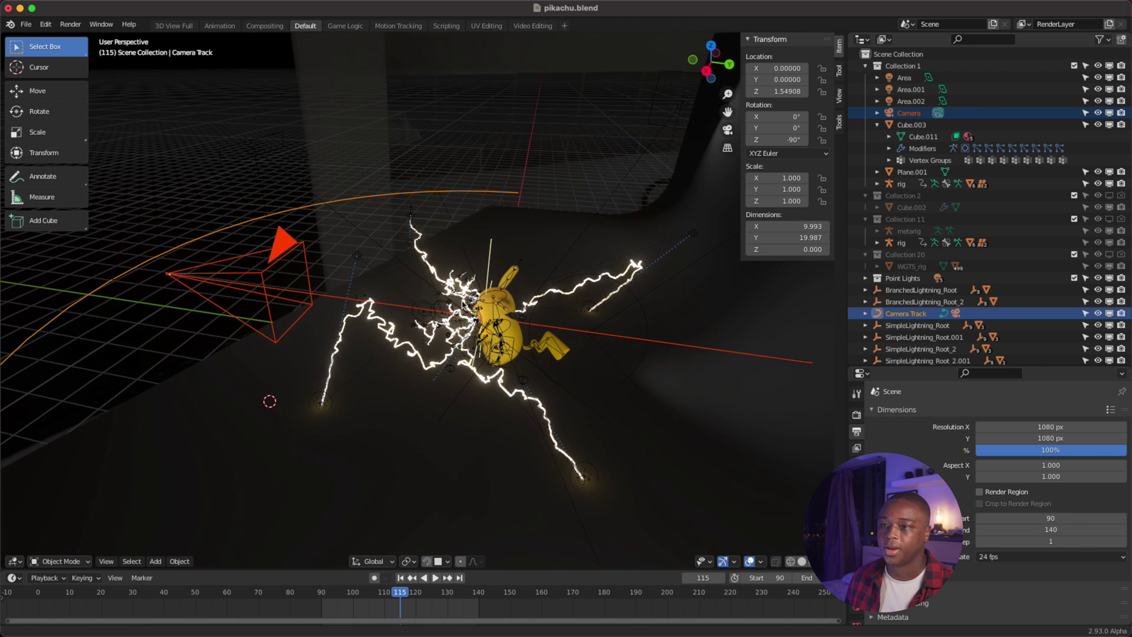
Play and scrub the animation to examine how the camera moves along the Camera Track curve.
key("space")
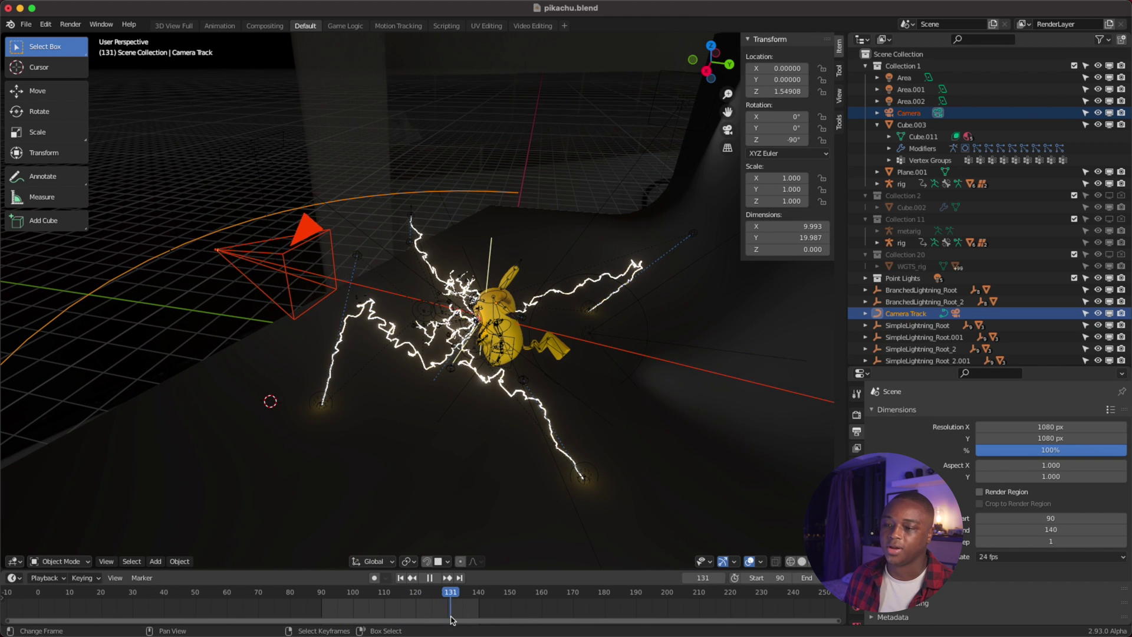
left_click_drag(399, 620, 357, 620)
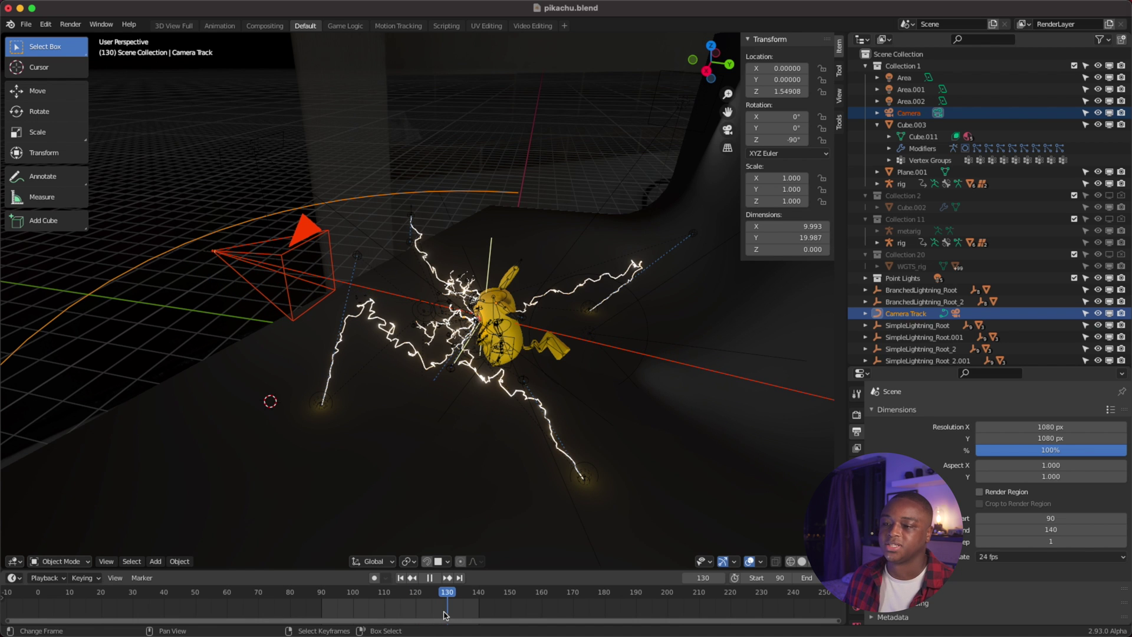
left_click(357, 616)
left_click_drag(357, 616, 328, 616)
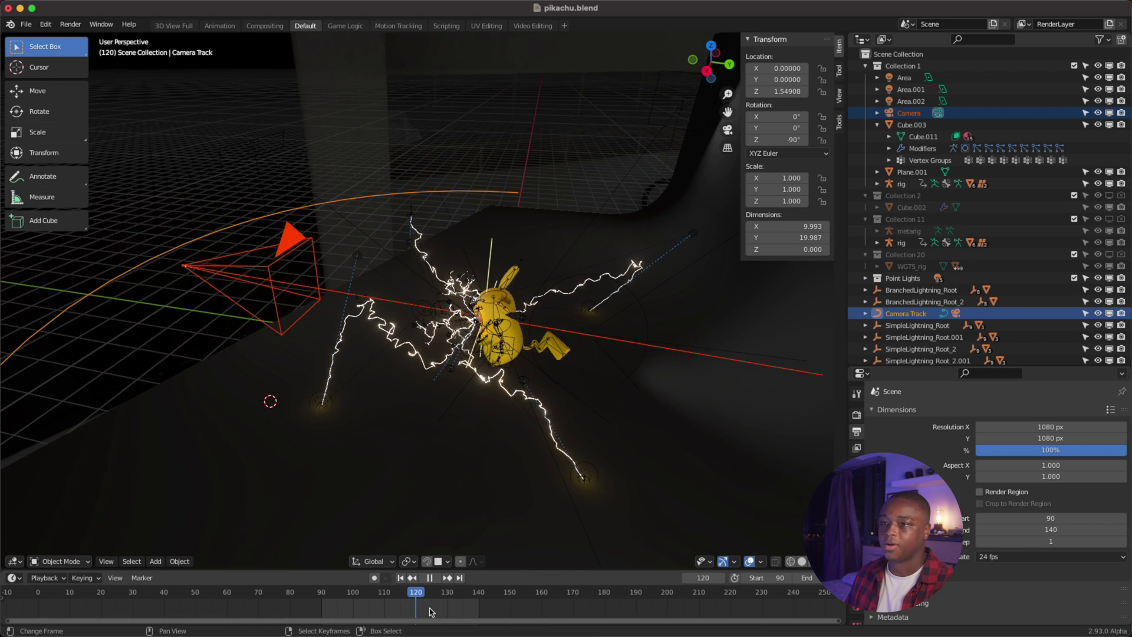
key("space")
Play the lightning animation through the camera view and hide the viewport overlays.
key("KP_0")
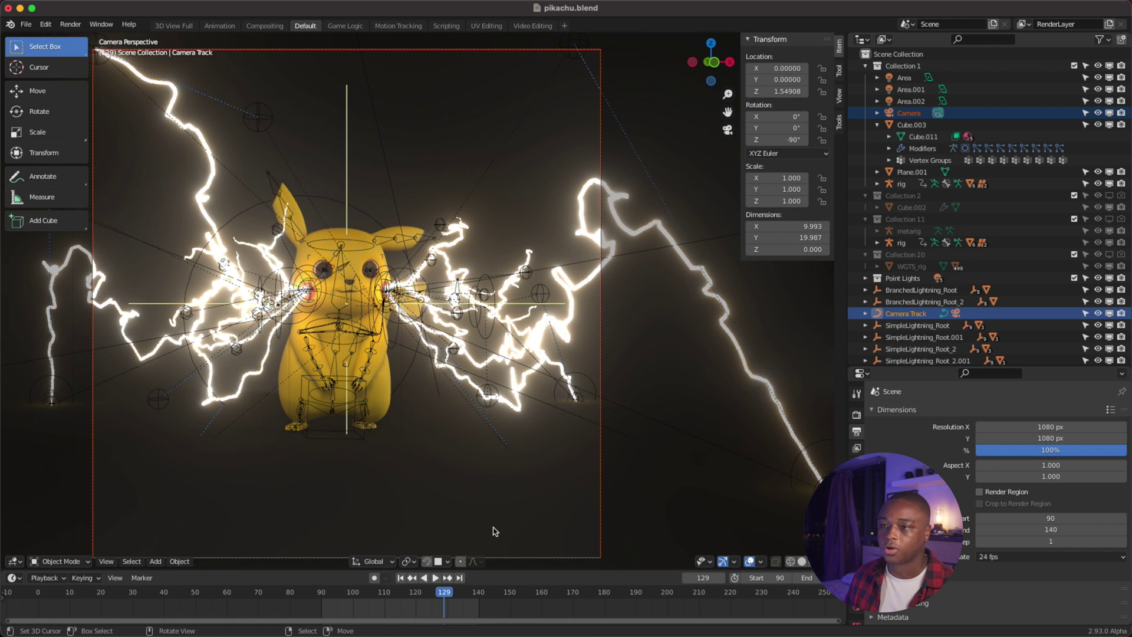
key("space")
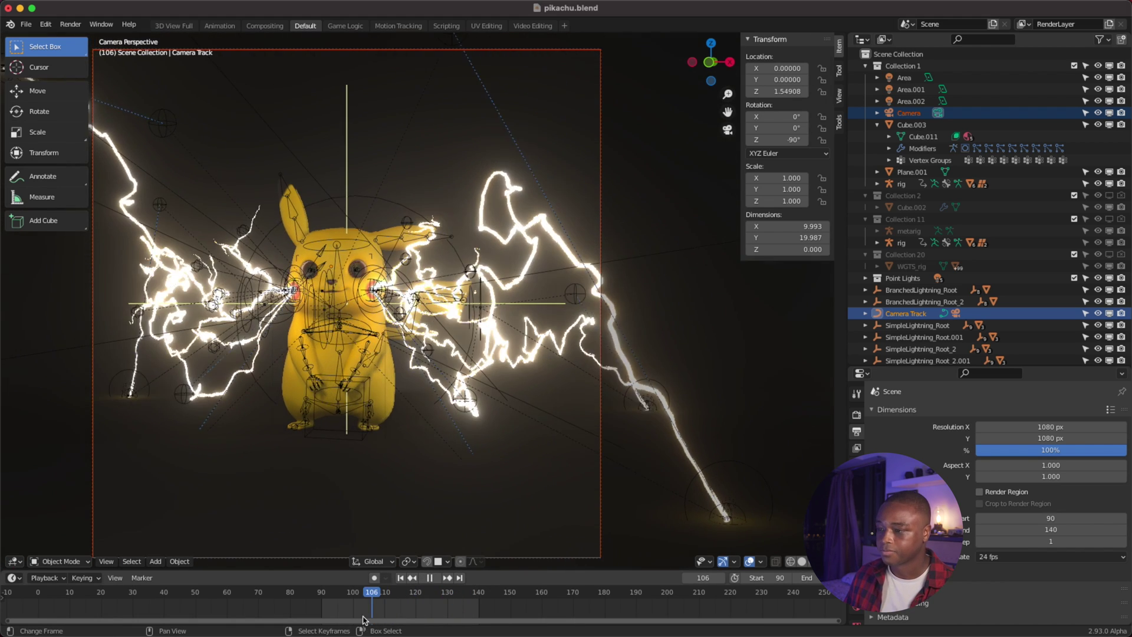
key("space")
left_click(750, 562)
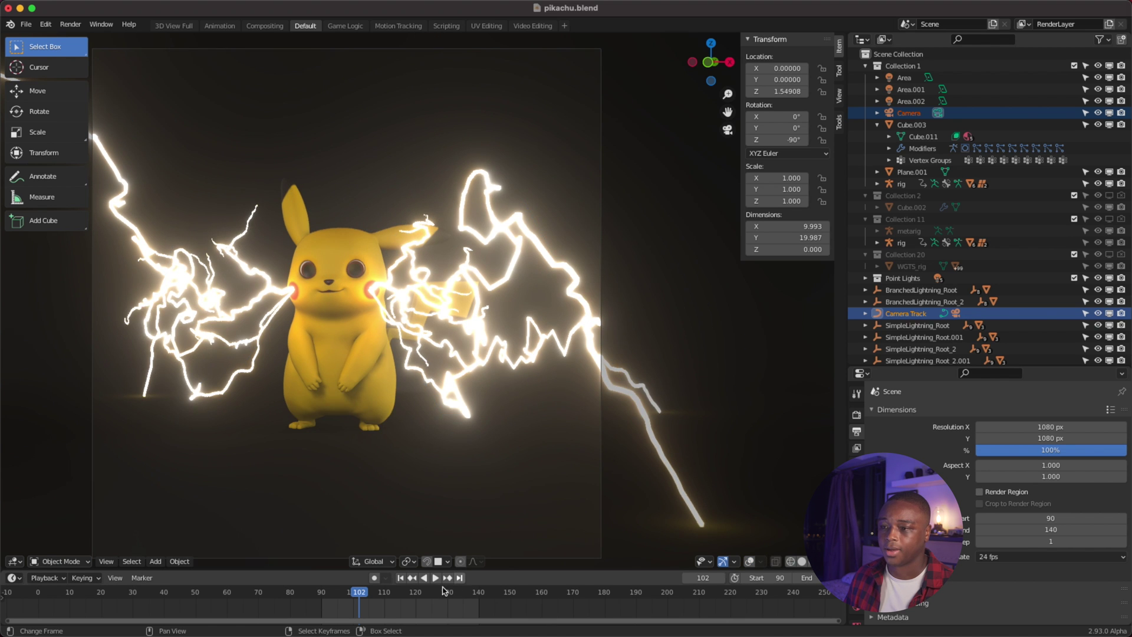
key("space")
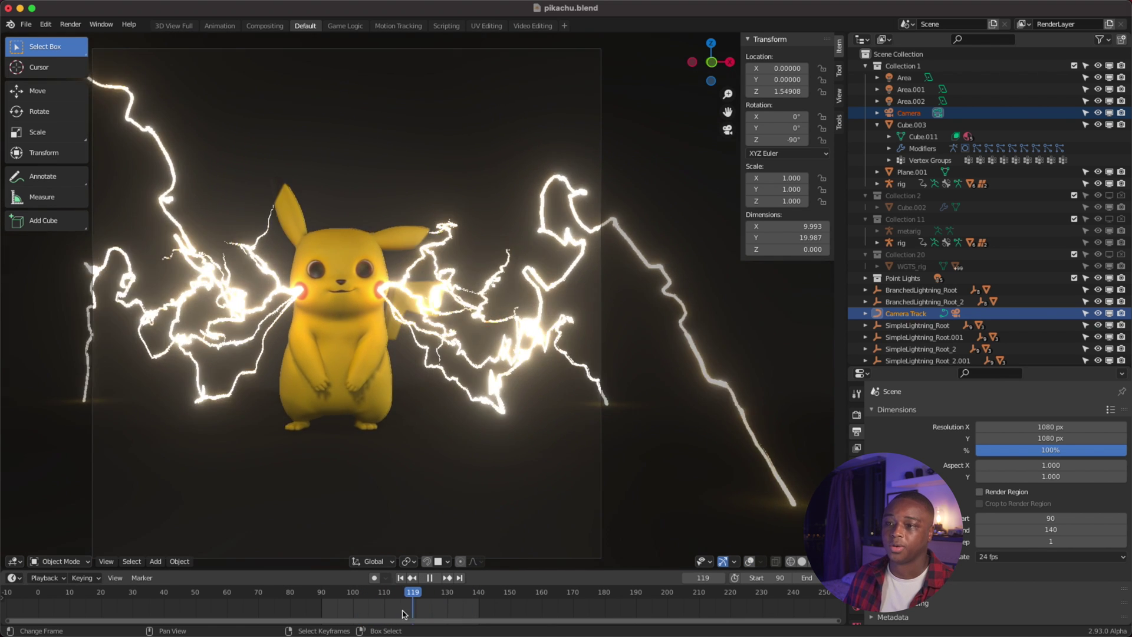
key("space")
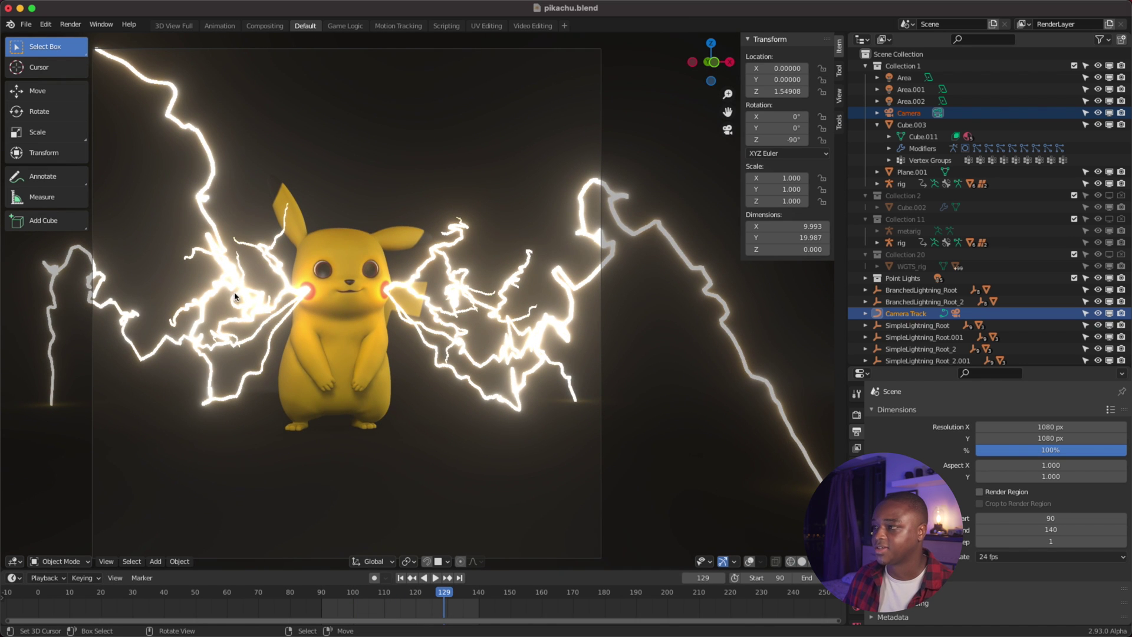
Disable the Point Lights, Camera Track and all lightning root objects in the viewport and play the animation without them.
scroll(1085, 306, "down", 1)
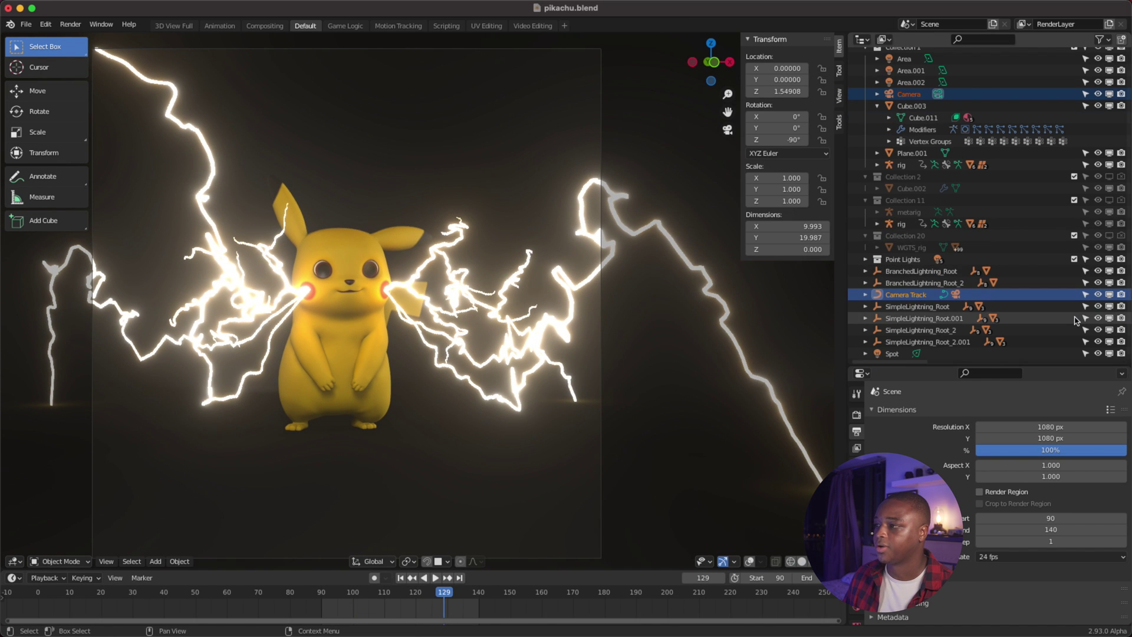
left_click_drag(1109, 259, 1110, 345)
key("shift+ctrl+space")
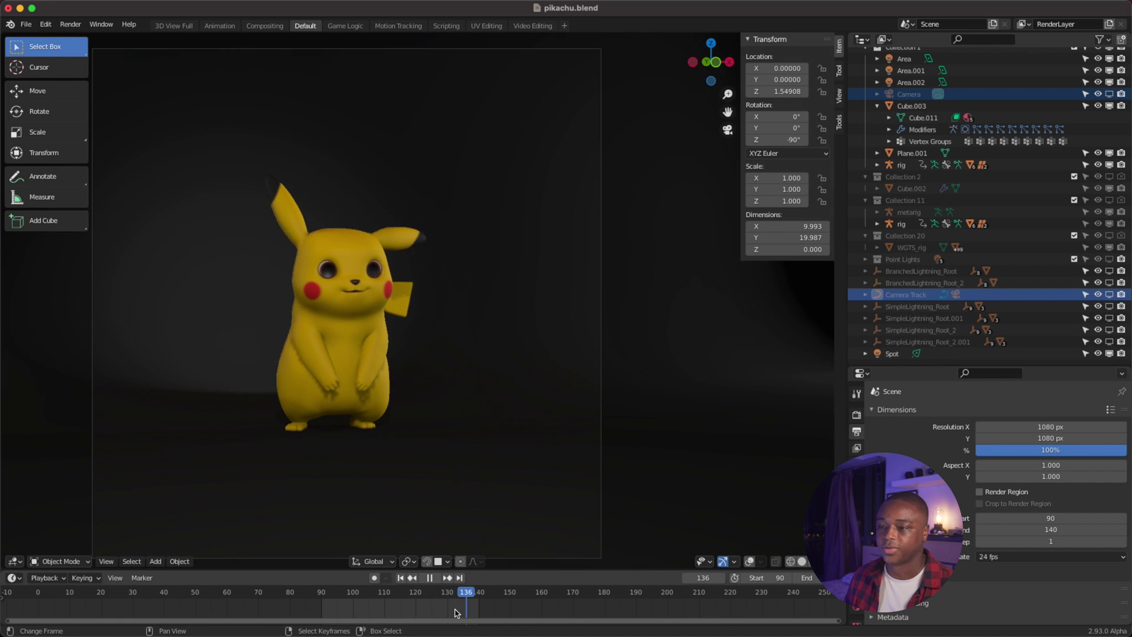
left_click(358, 609)
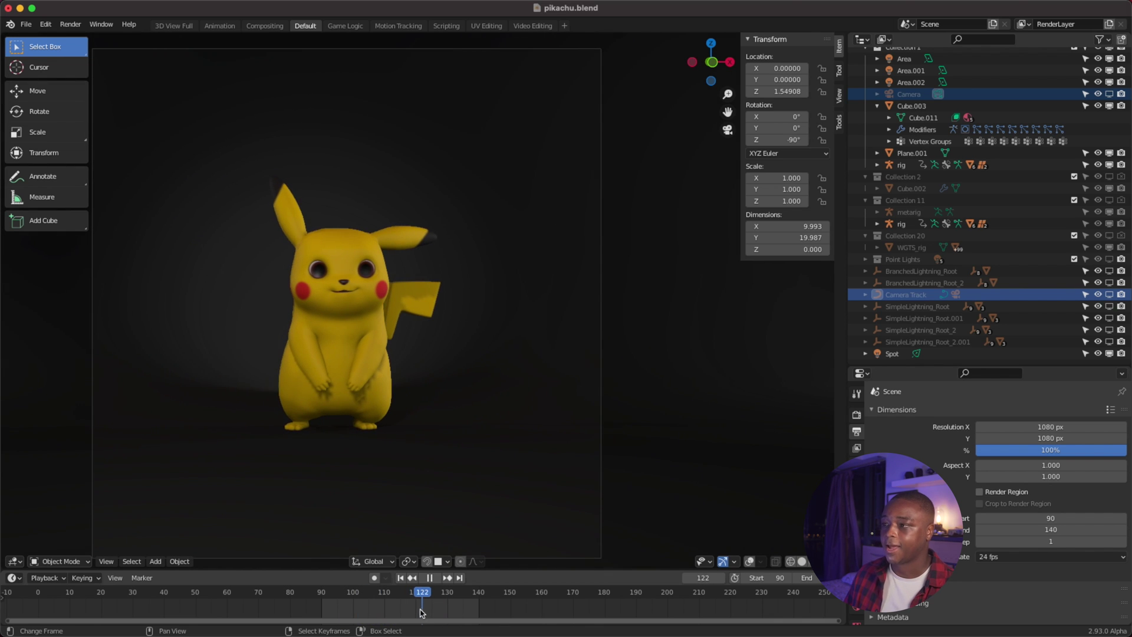
left_click(397, 611)
key("space")
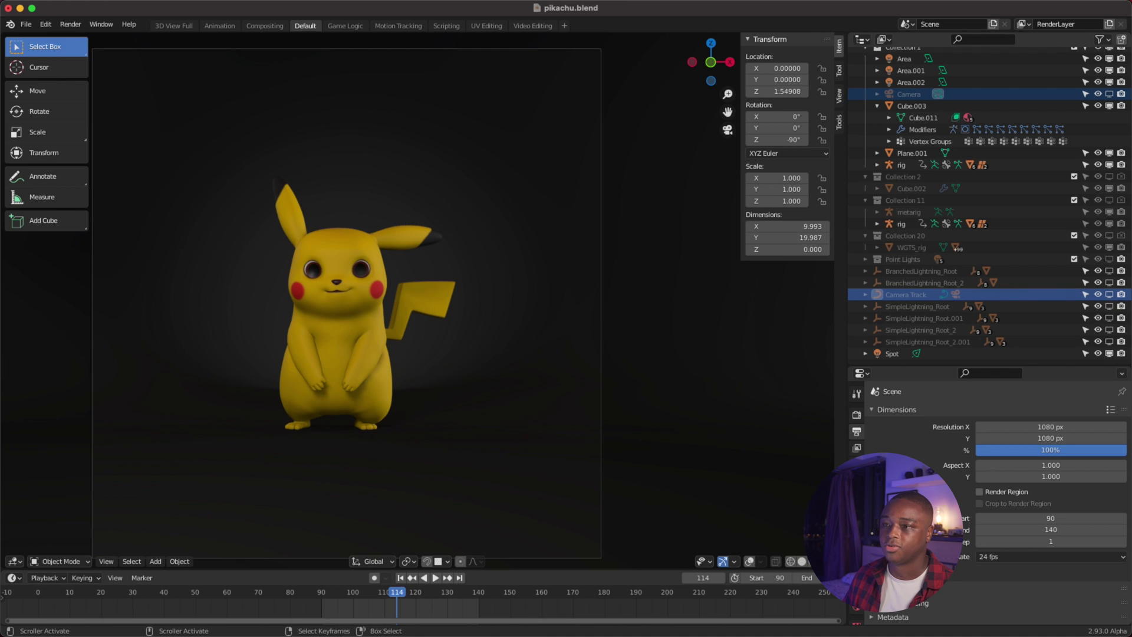
Switch to Finder and preview the rendered frames 0127.jpg to 0140.jpg in the JPEG Output _Lightning folder.
key("super+Tab")
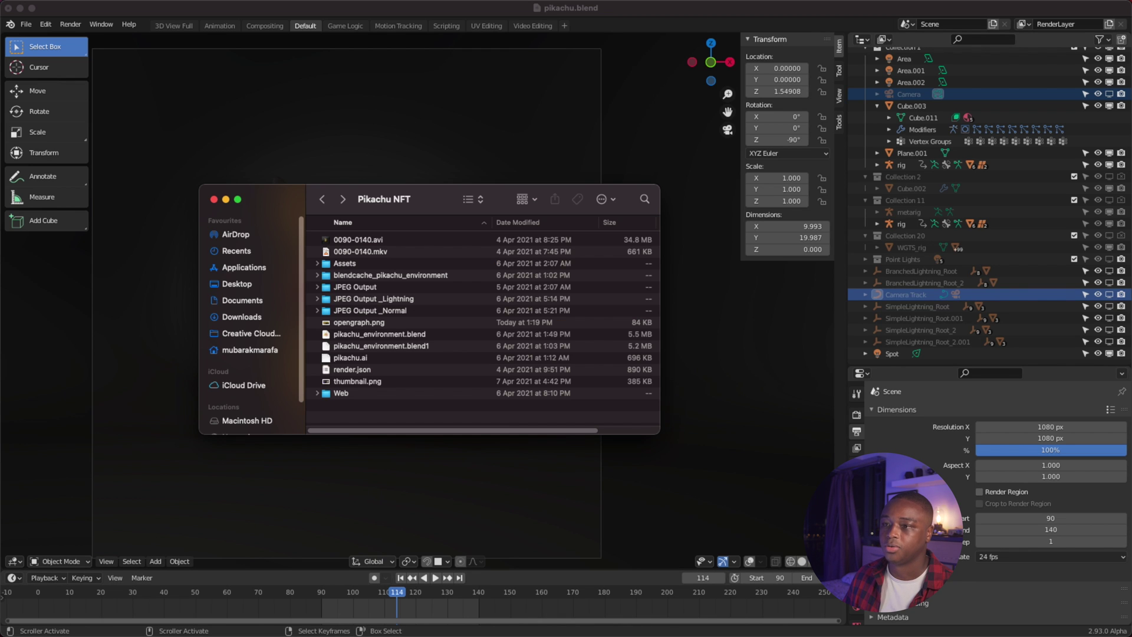
double_click(324, 301)
left_click(348, 238)
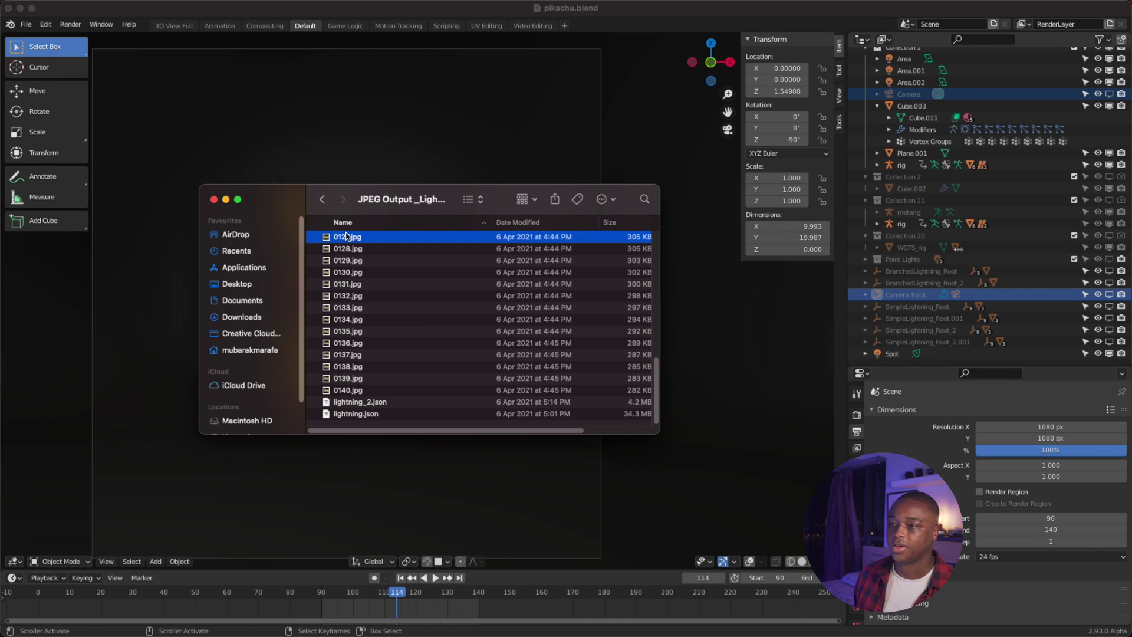
key("space")
key("Down")
key("Down")
key("Down")
key("Down")
key("Down")
key("Down")
key("Down")
key("Down")
key("Down")
key("Down")
key("Down")
key("Down")
key("Down")
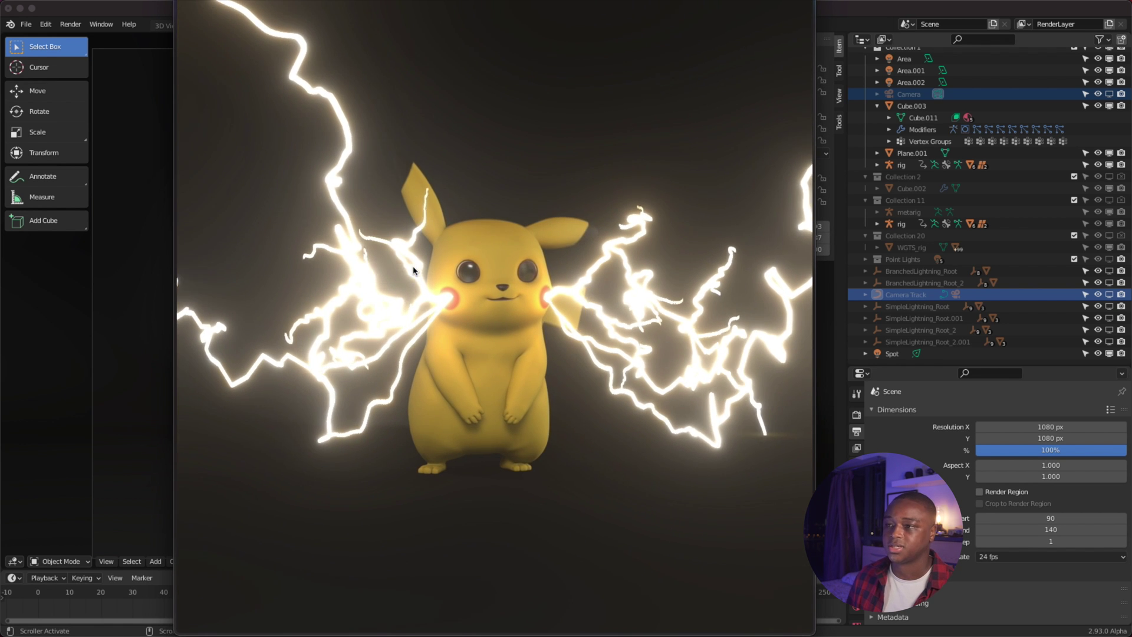
key("space")
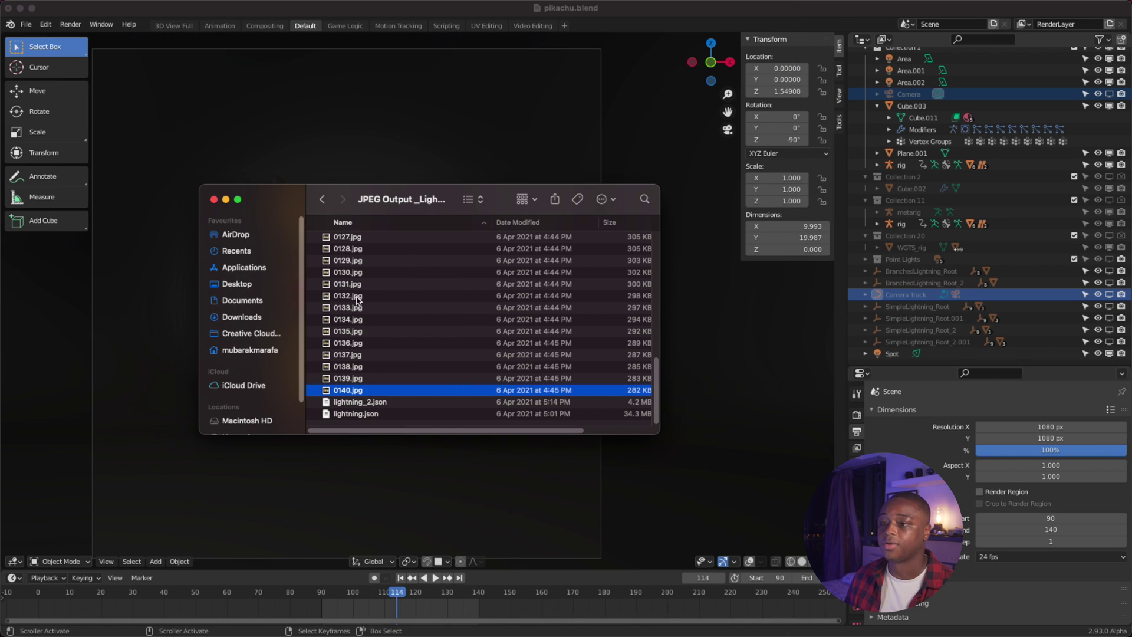
Open the JPEG Output _Normal folder, preview a rendered frame without lightning and look through the frame list.
left_click(324, 200)
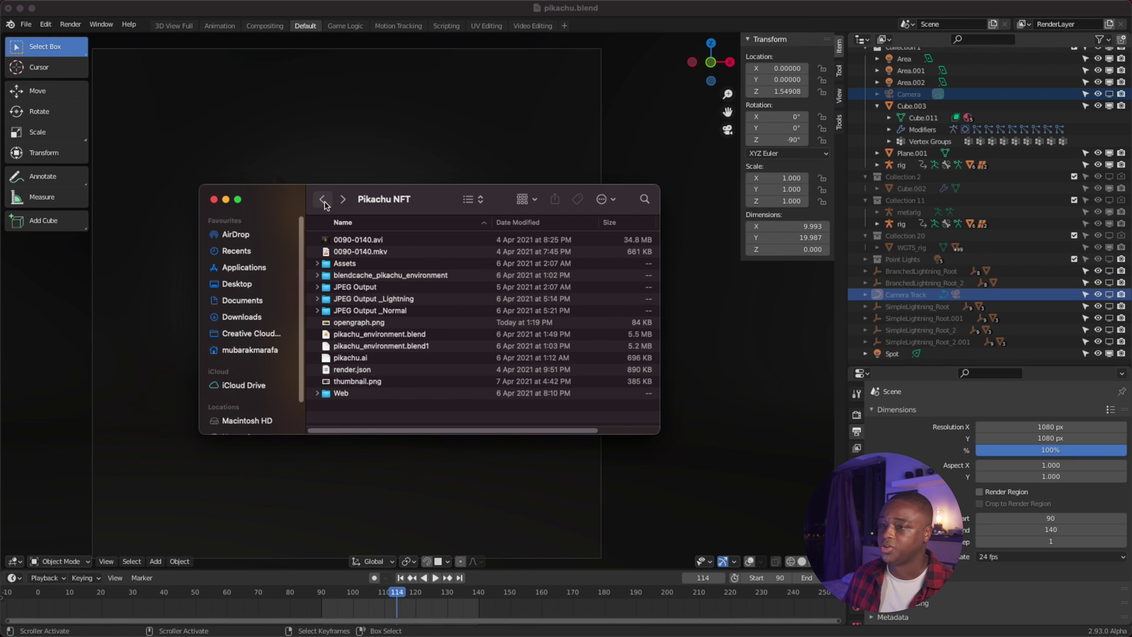
double_click(390, 311)
left_click(387, 266)
key("space")
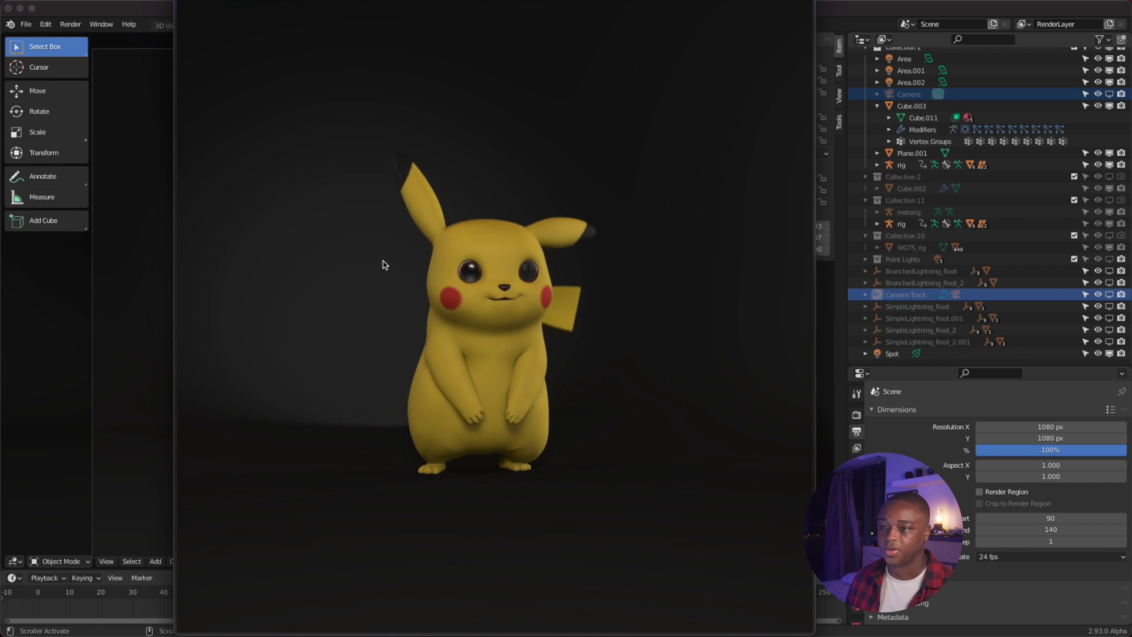
key("space")
scroll(409, 308, "up", 10)
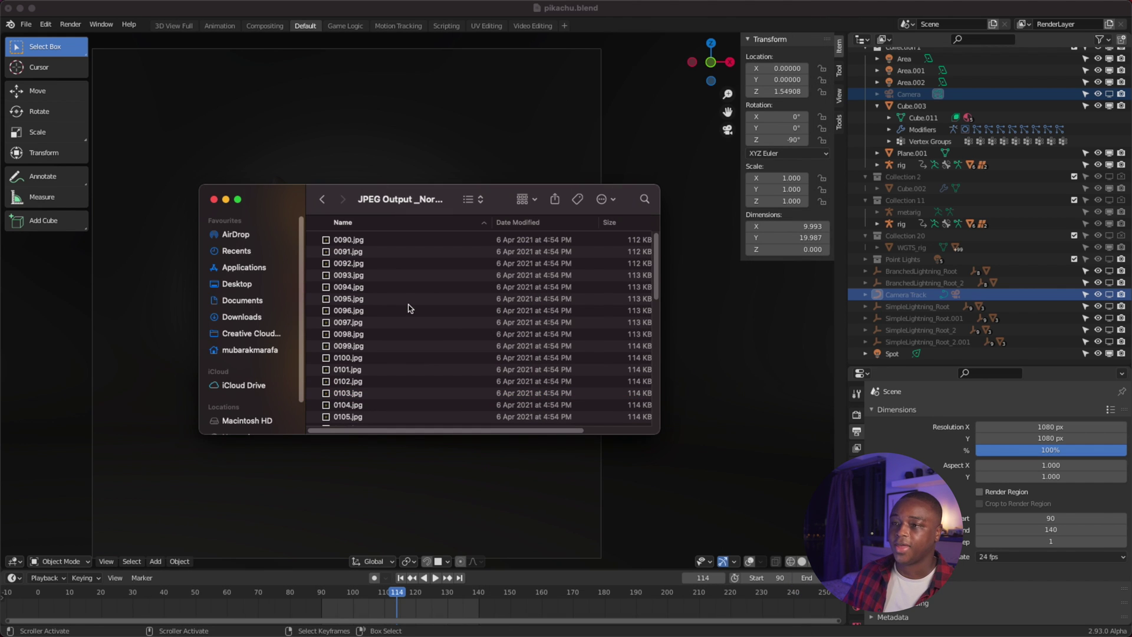
Switch to Chrome and read the How to install Bodymovin lesson on Webflow University.
left_click(434, 131)
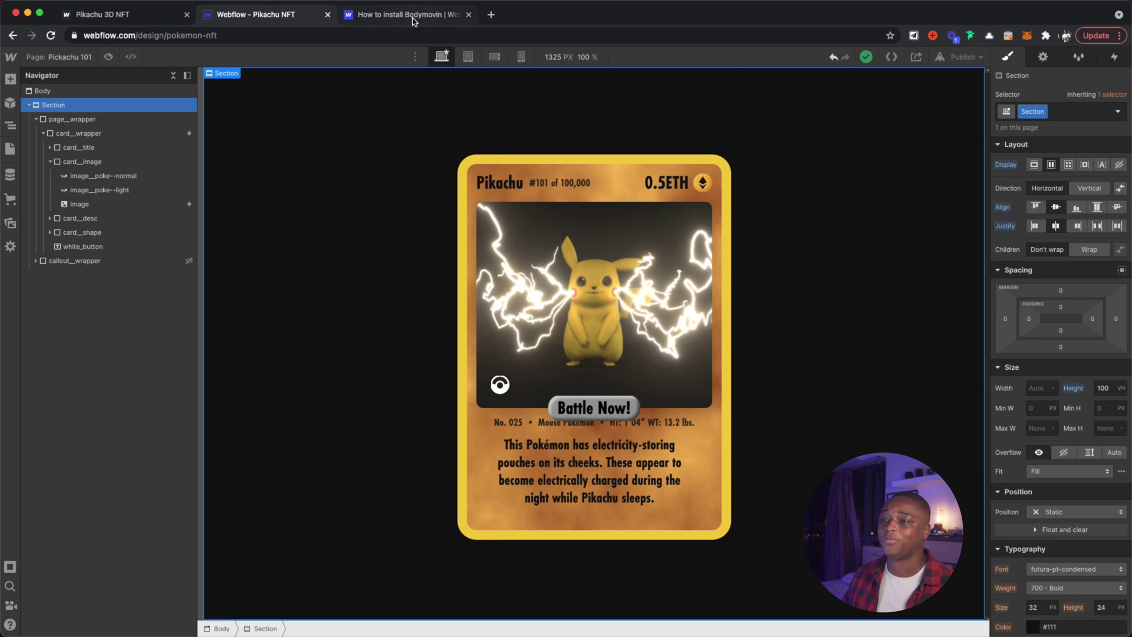
left_click(407, 15)
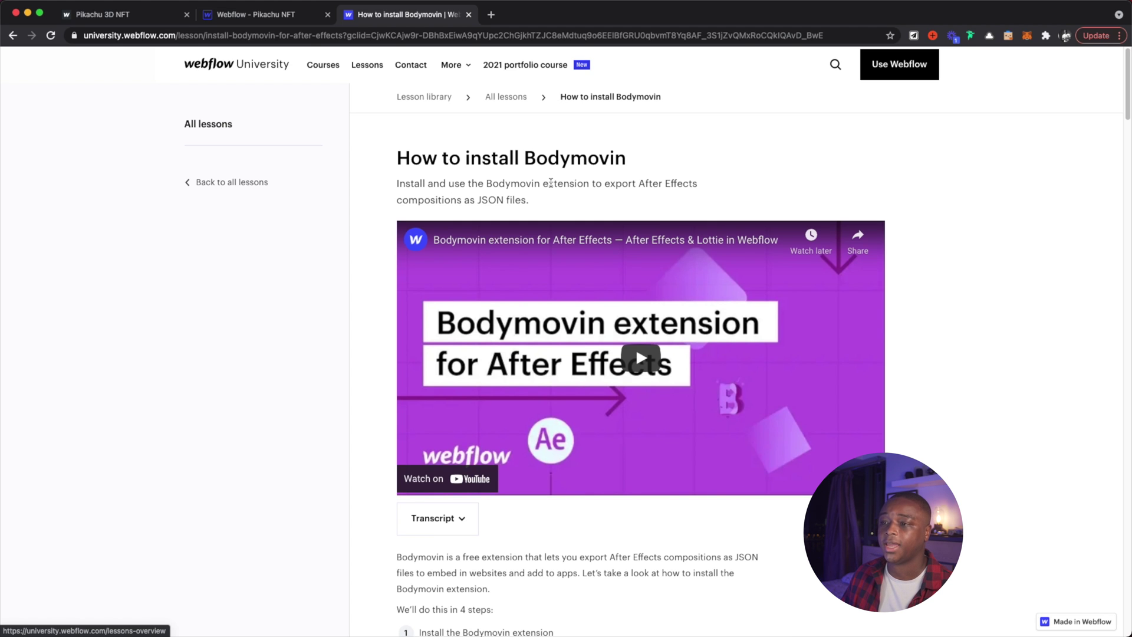
scroll(550, 185, "down", 10)
scroll(551, 187, "down", 4)
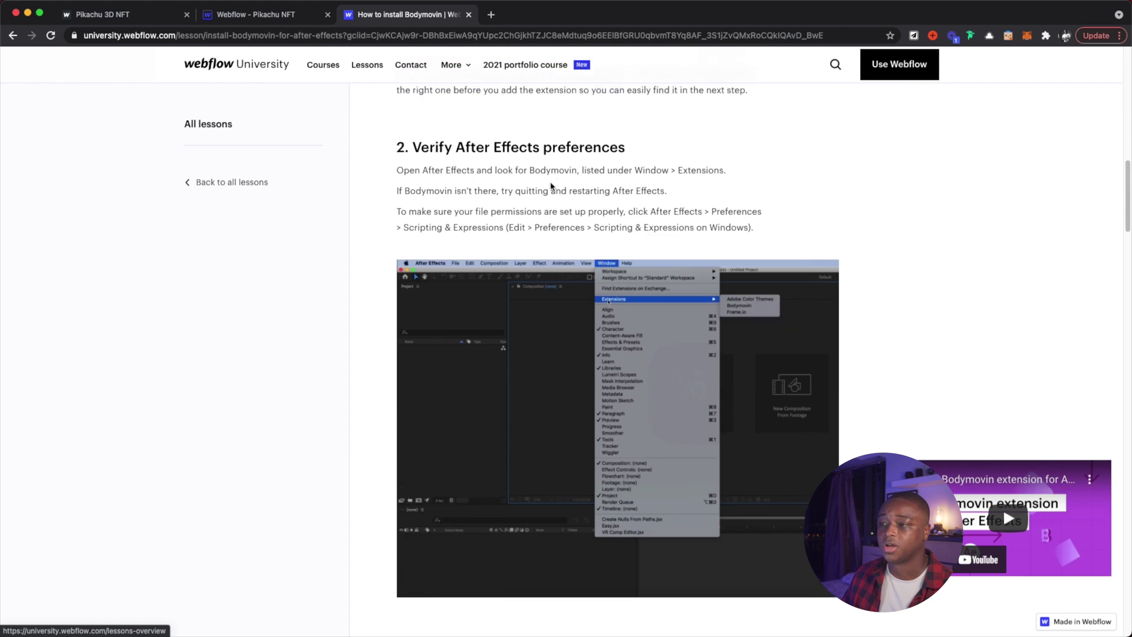
Switch to After Effects and import frames 0090.jpg to 0140.jpg from the JPEG Output _Normal folder into the project.
scroll(839, 424, "down", 3)
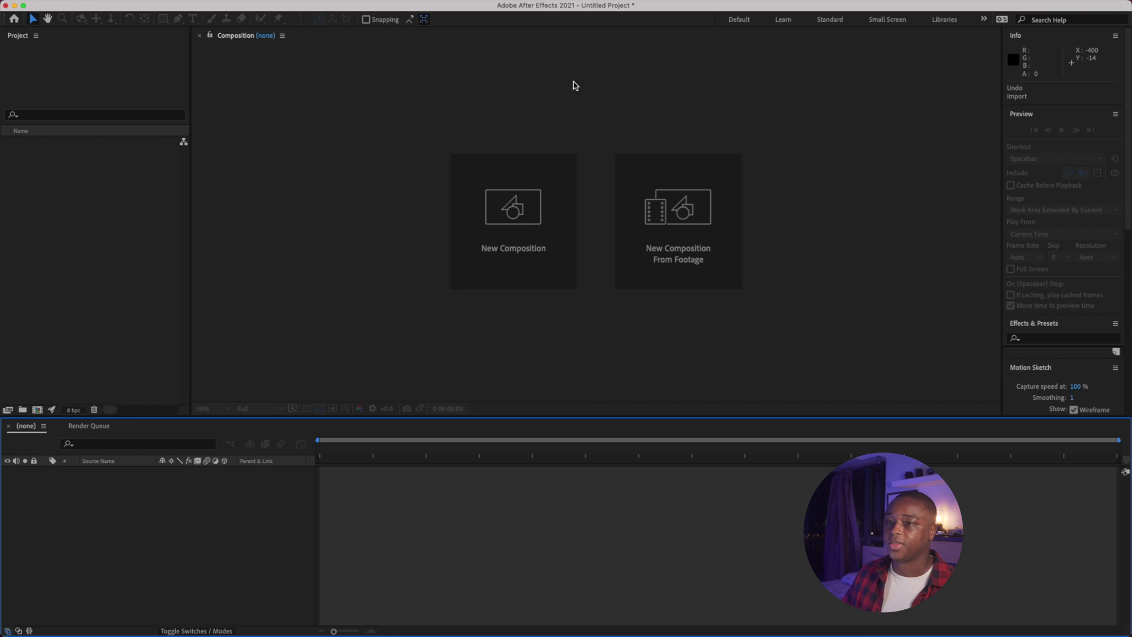
key("super+i")
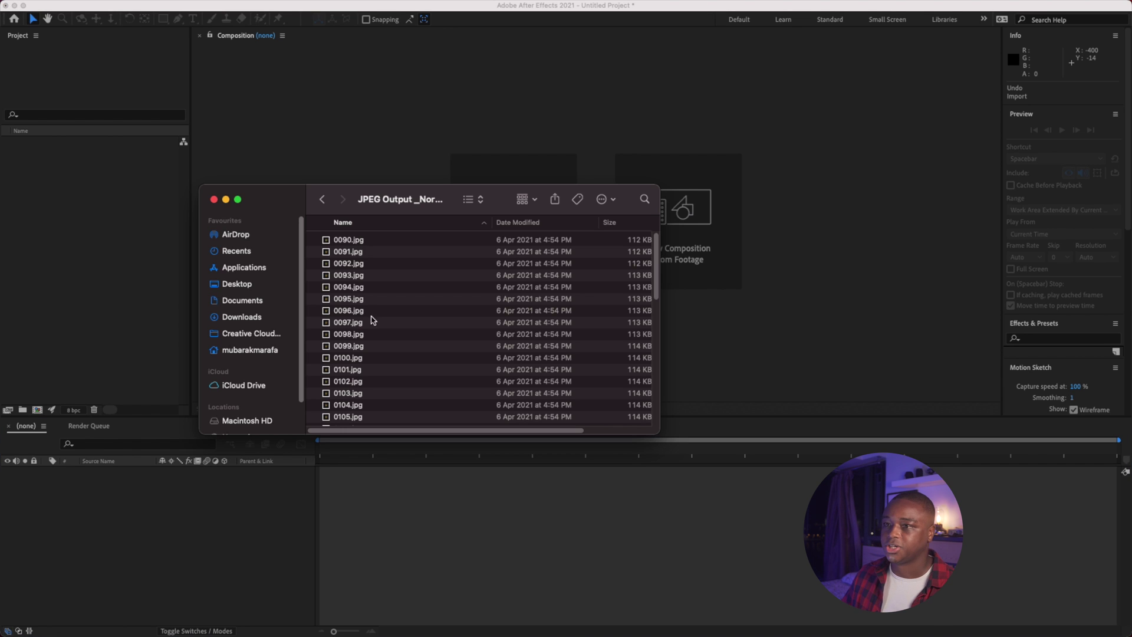
left_click(348, 241)
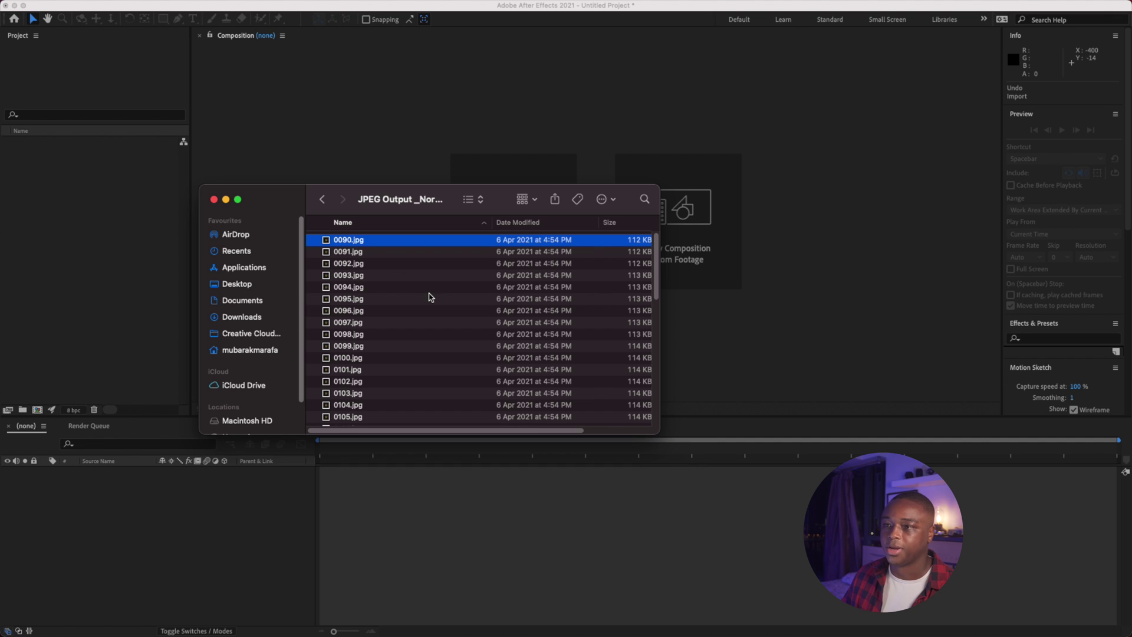
scroll(430, 296, "down", 10)
left_click(367, 391, "shift")
left_click_drag(357, 311, 100, 254)
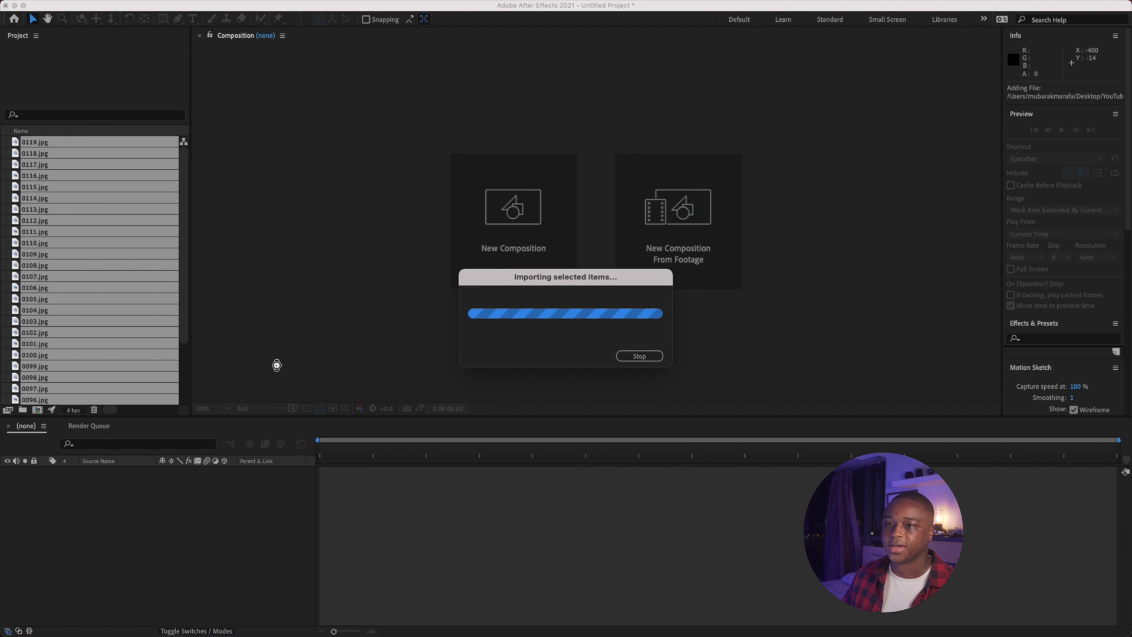
Create a single composition from the imported frames with dimensions from 0090.jpg, a still duration of 0:00:00:01 and Sequence Layers enabled.
right_click(92, 321)
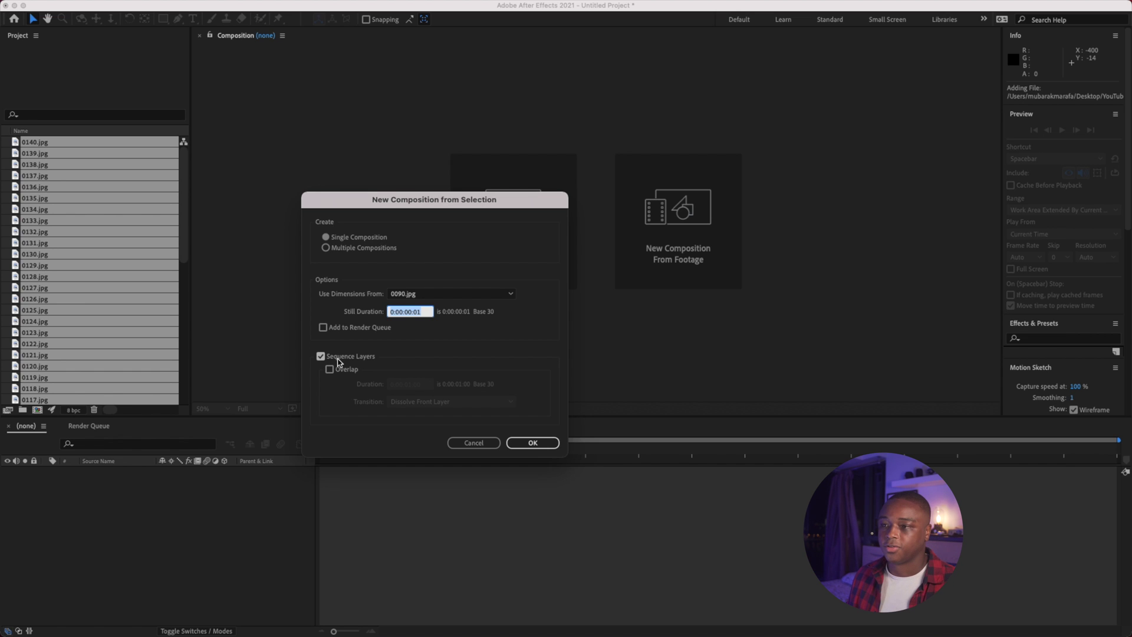
left_click(517, 450)
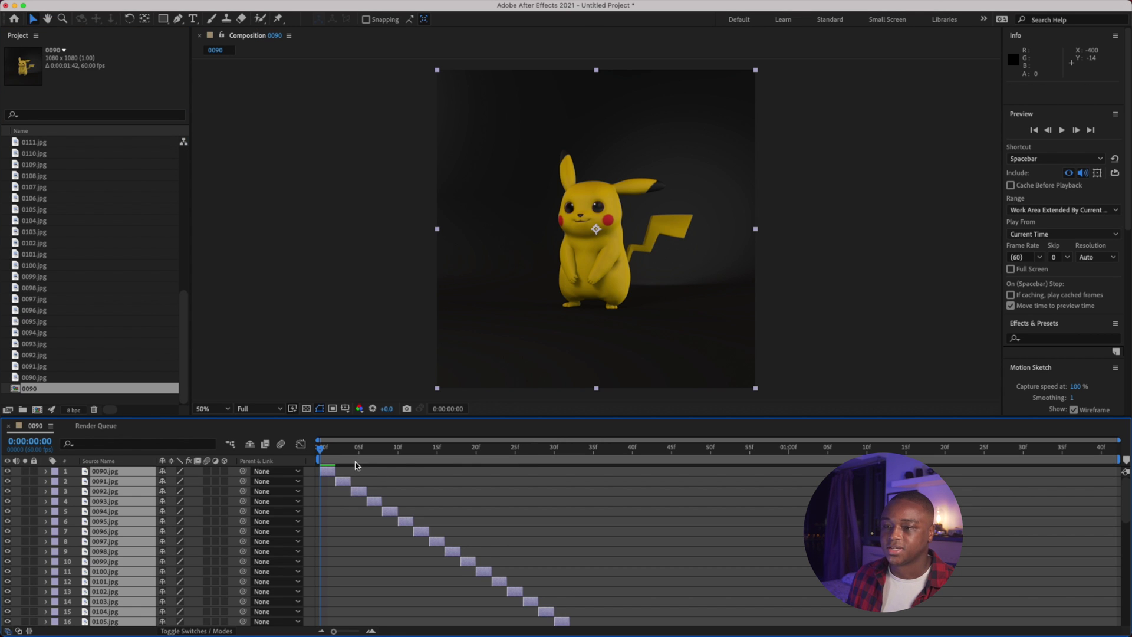
scroll(436, 523, "down", 15)
scroll(436, 523, "up", 15)
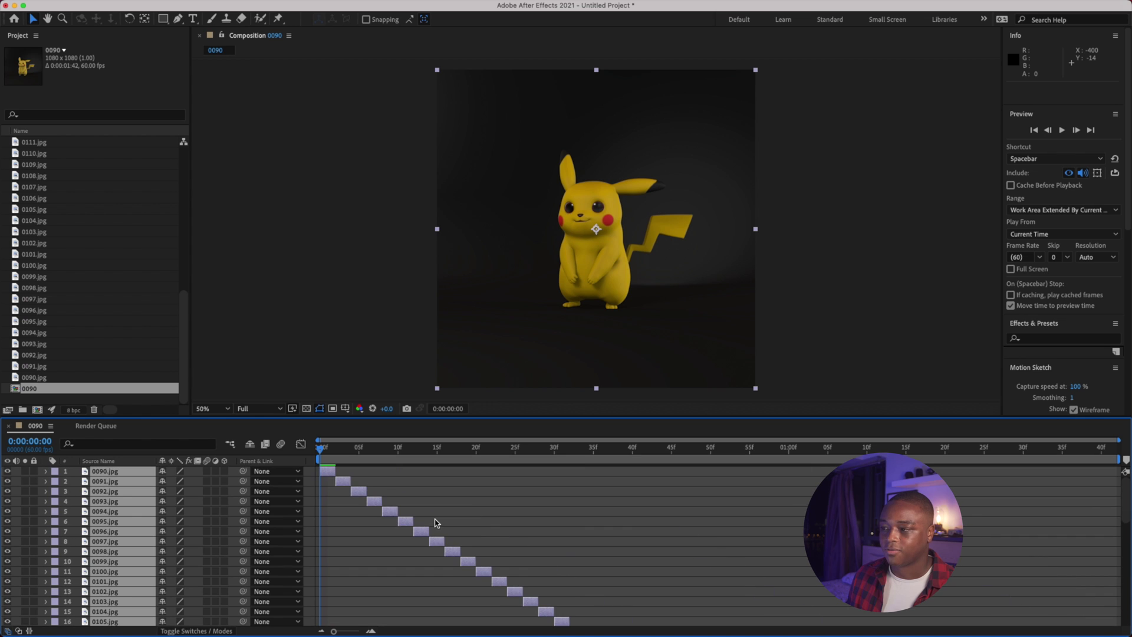
Scrub through the timeline of the 0090 composition and preview the Pikachu animation.
left_click(332, 449)
left_click_drag(334, 450, 1125, 472)
key("space")
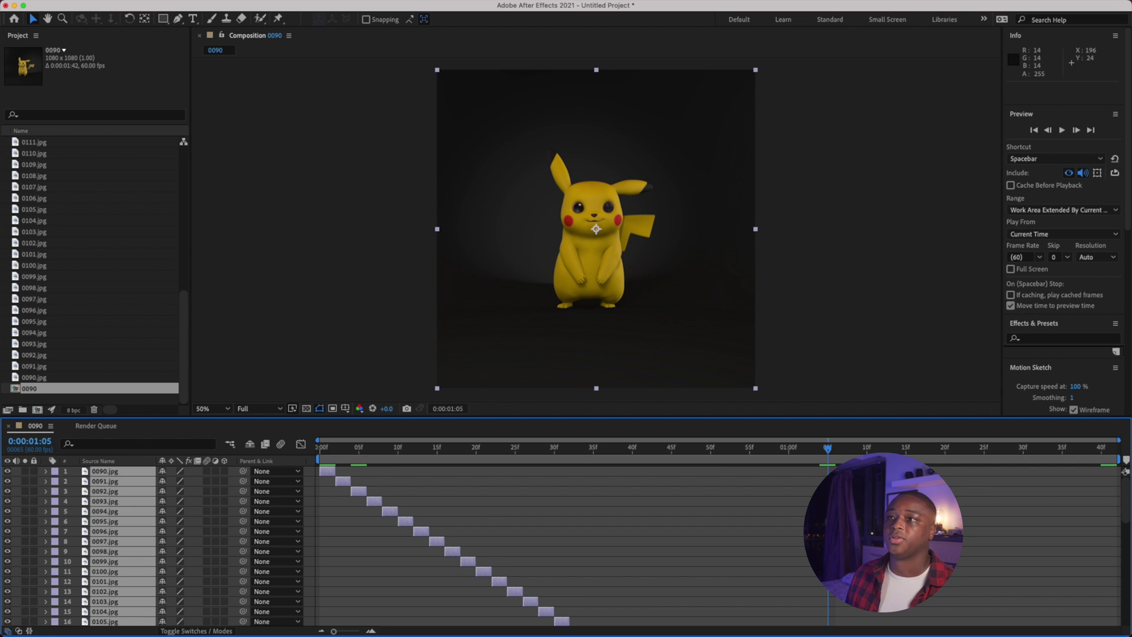
Open the Bodymovin extension and move its window aside.
left_click(348, 0)
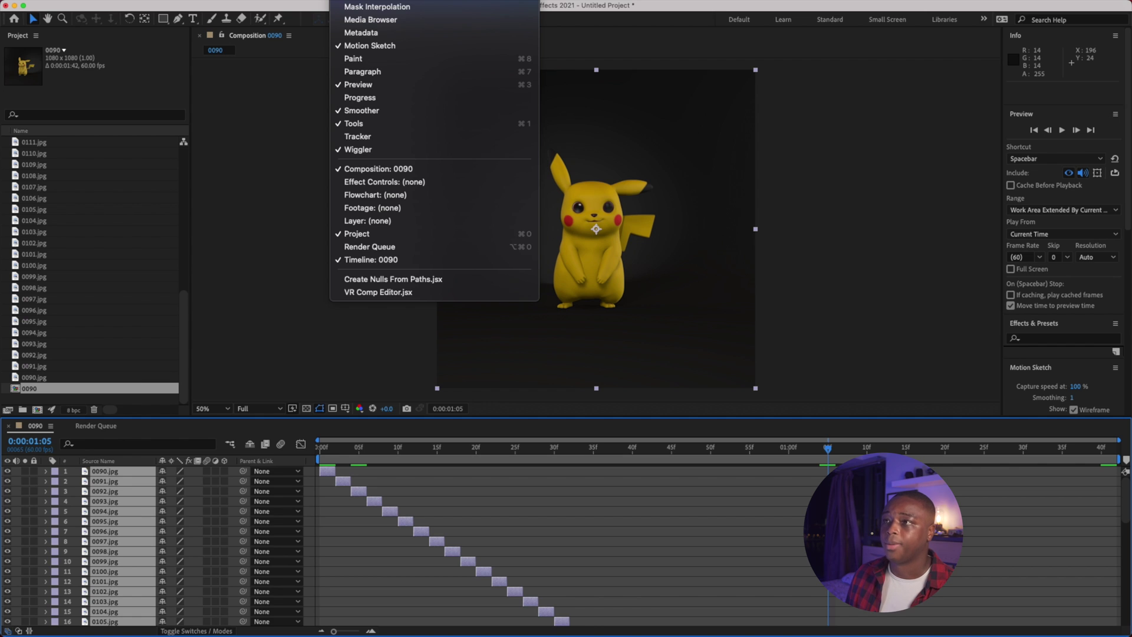
key("Escape")
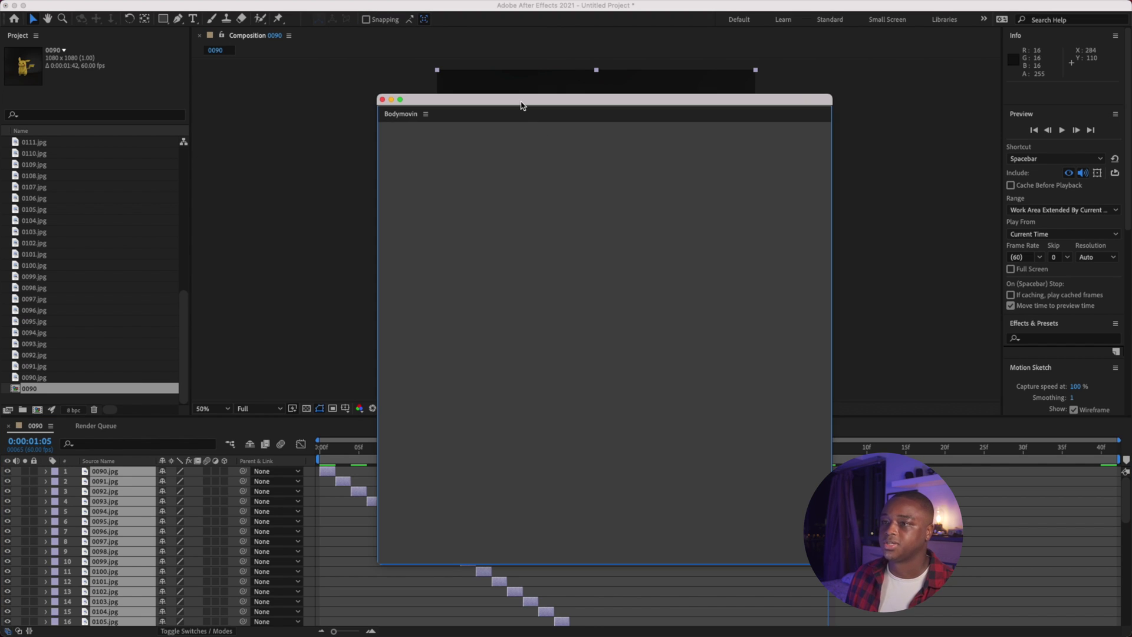
left_click_drag(523, 103, 375, 101)
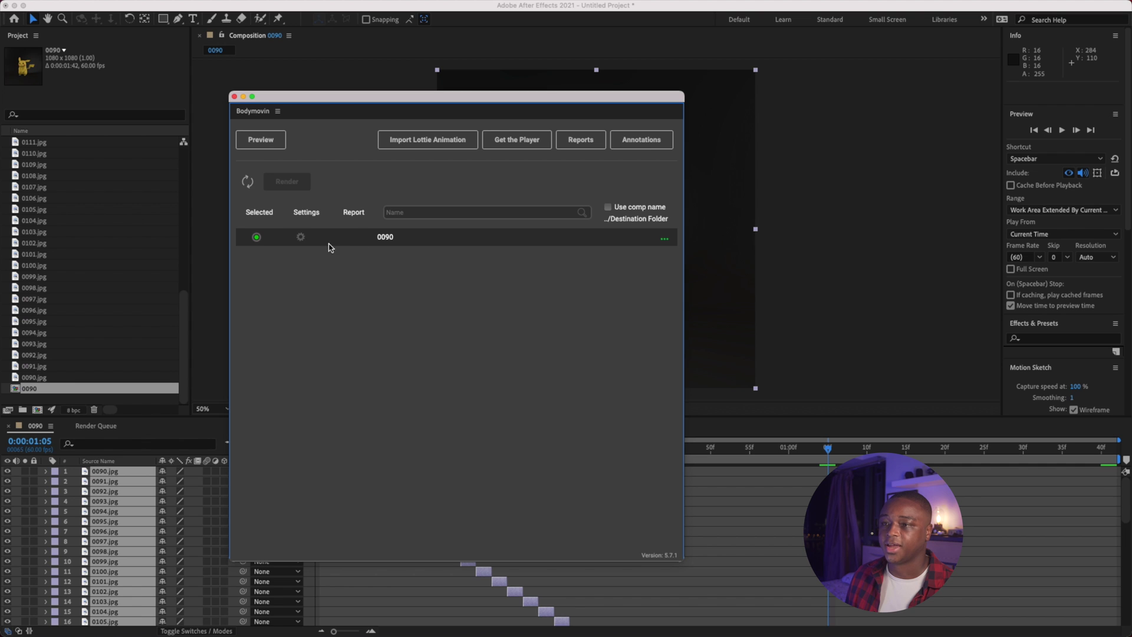
Try including the rasterized images in the JSON in composition 0090's Bodymovin settings, then cancel the settings and close Bodymovin.
left_click(296, 237)
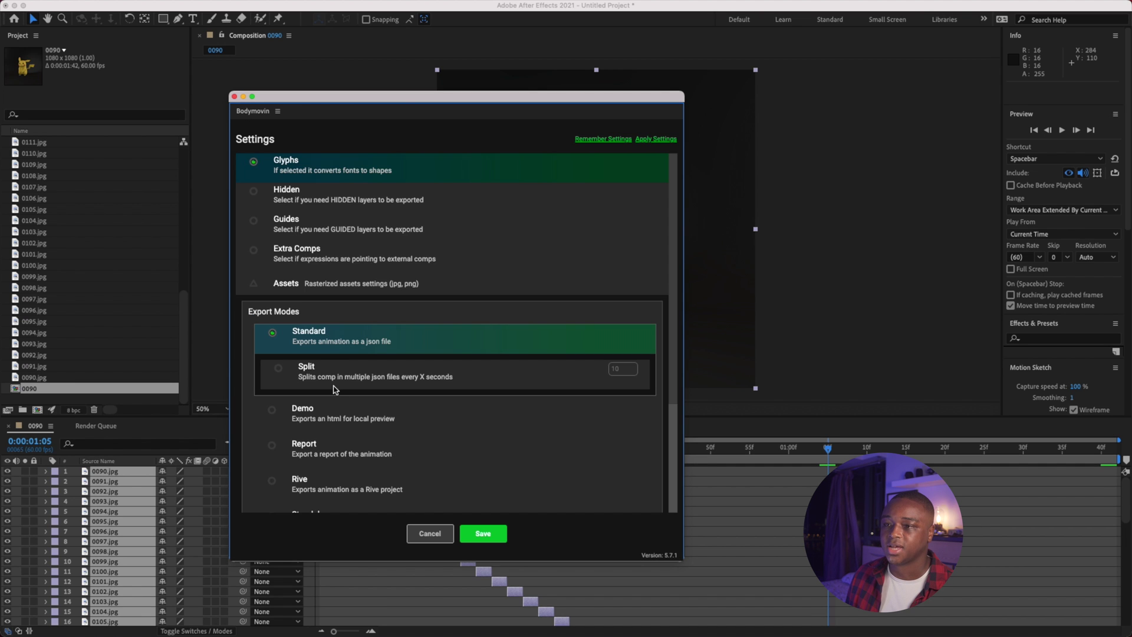
scroll(334, 391, "down", 3)
scroll(276, 302, "up", 3)
left_click(253, 285)
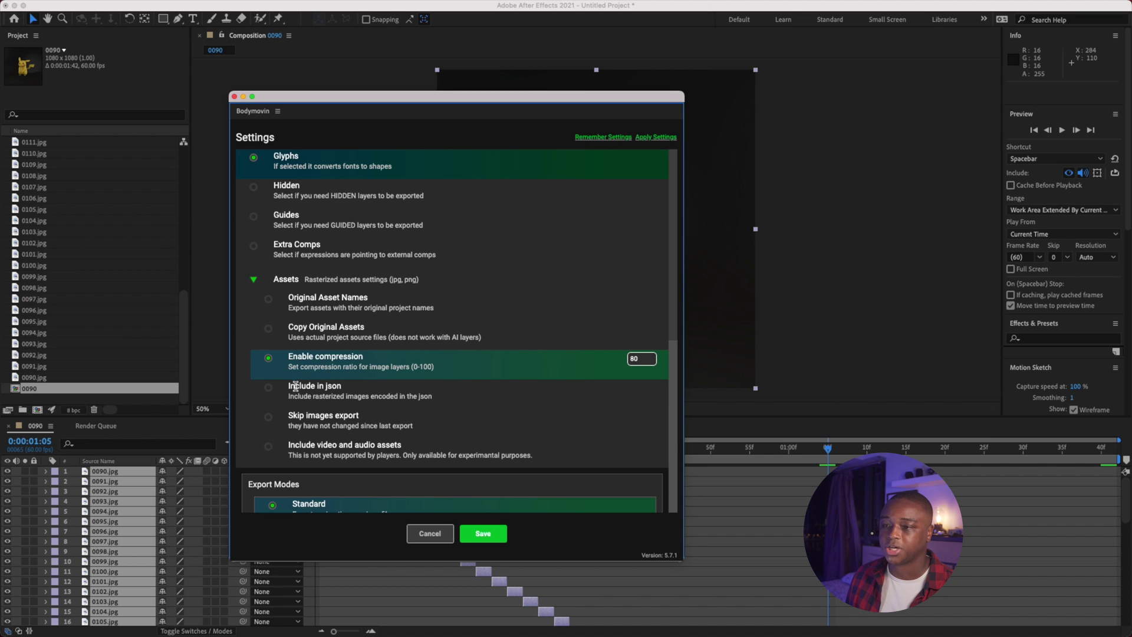
left_click(269, 389)
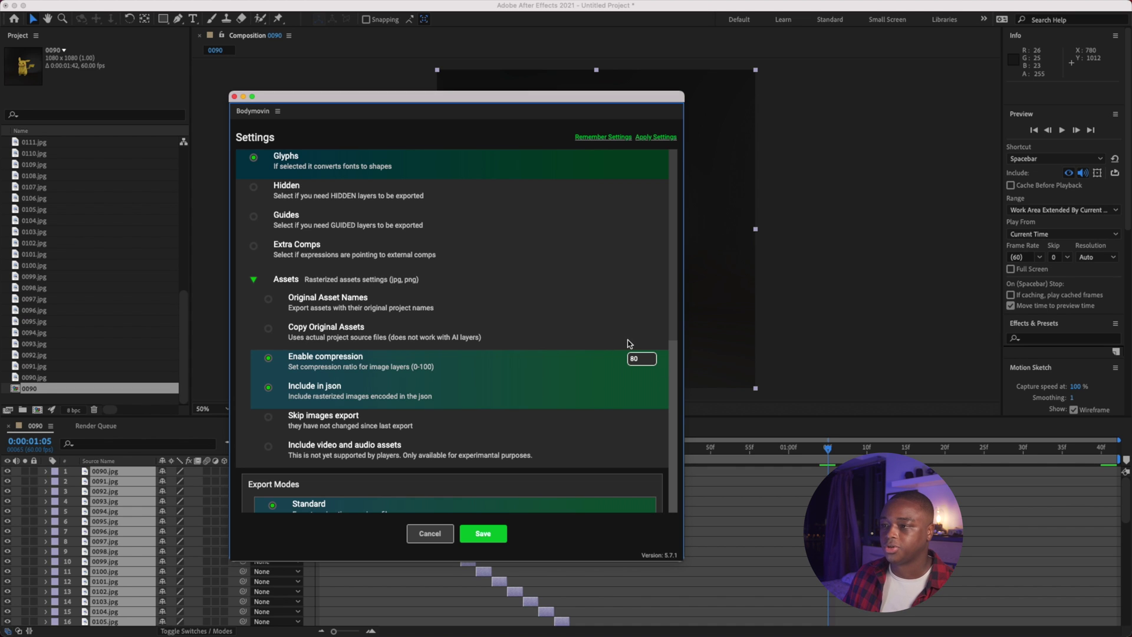
left_click(429, 534)
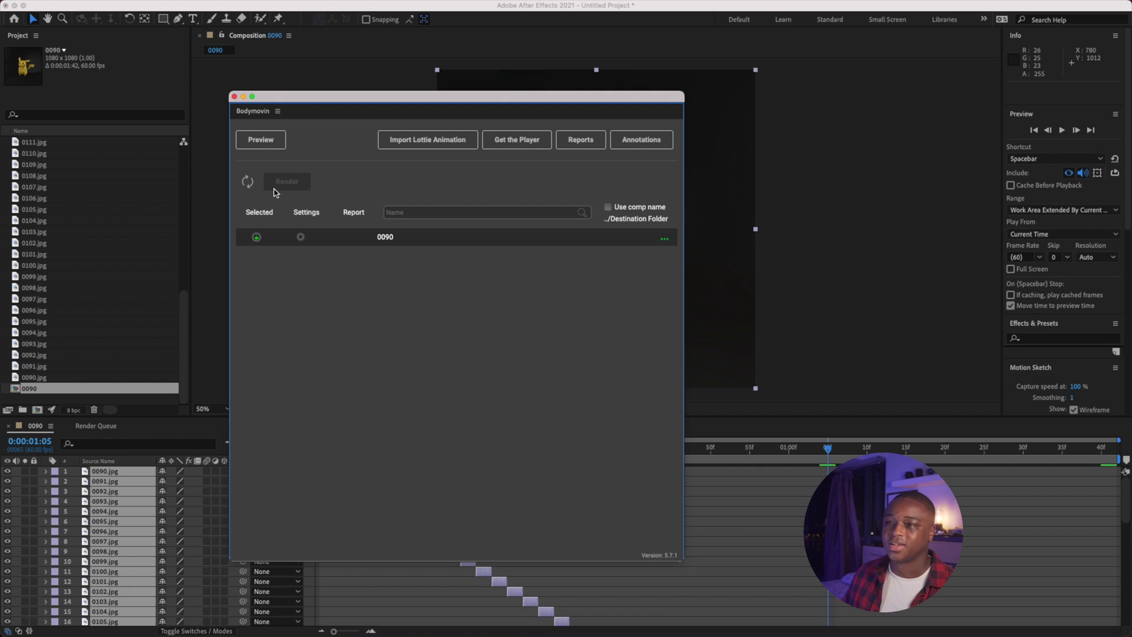
left_click(234, 97)
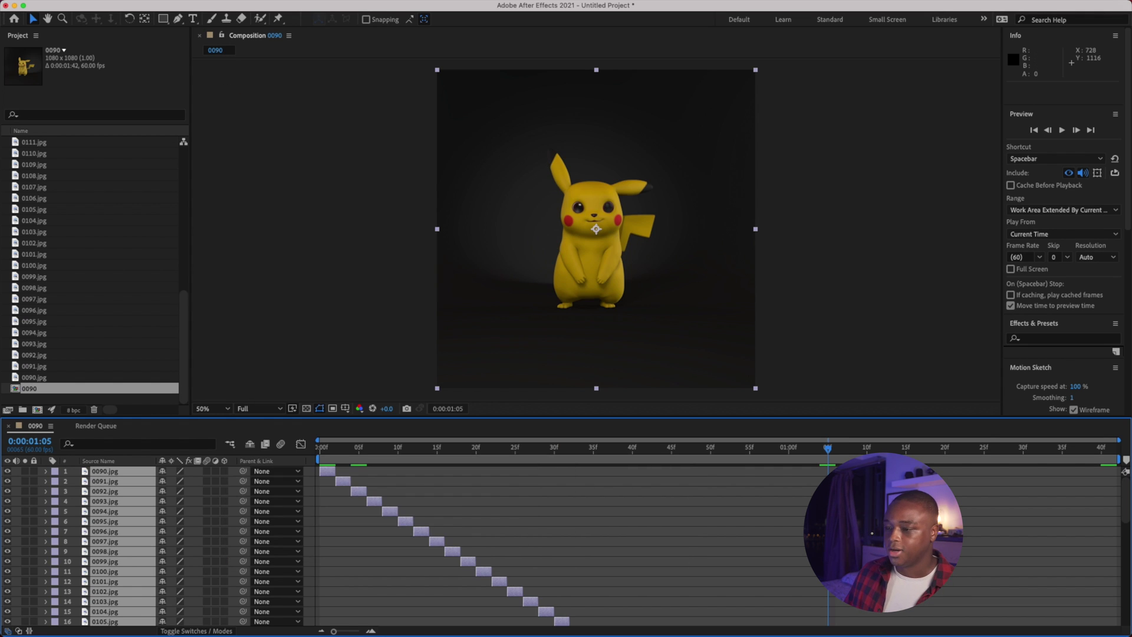
Switch to Finder and preview the contents of the exported normal_2.json in the JPEG Output _Normal folder.
key("super+Tab")
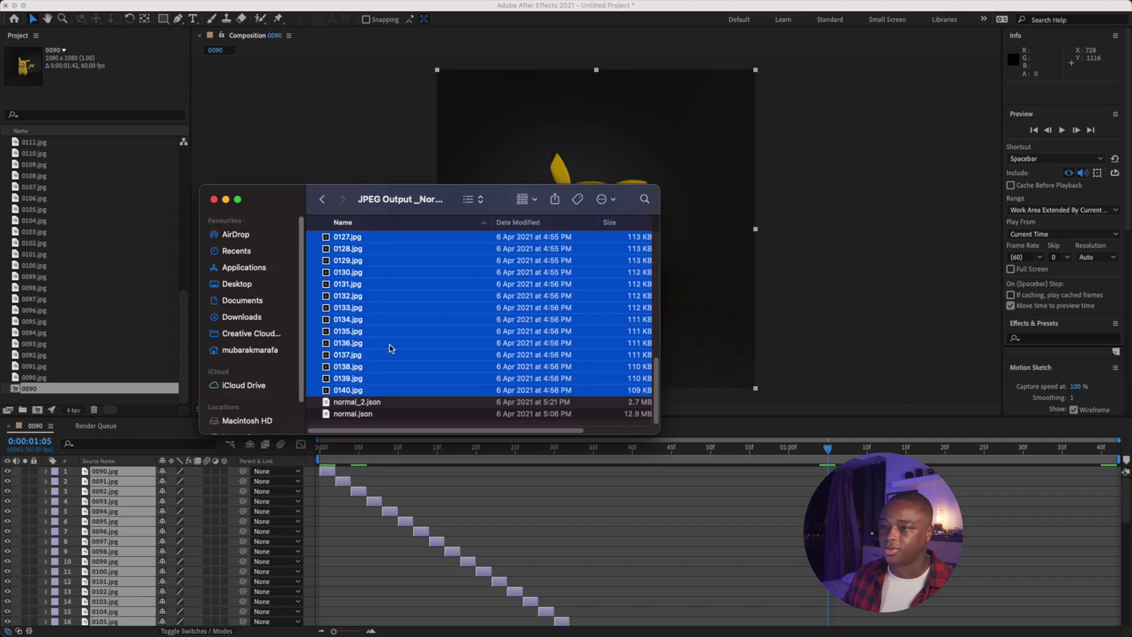
left_click(356, 403)
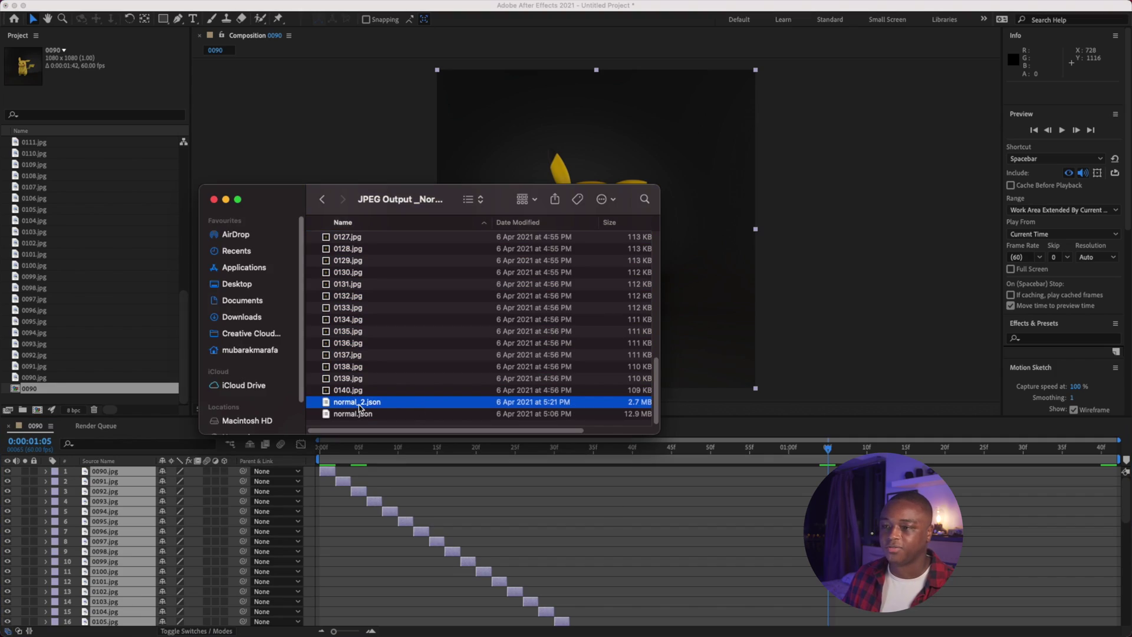
key("space")
scroll(480, 368, "down", 3)
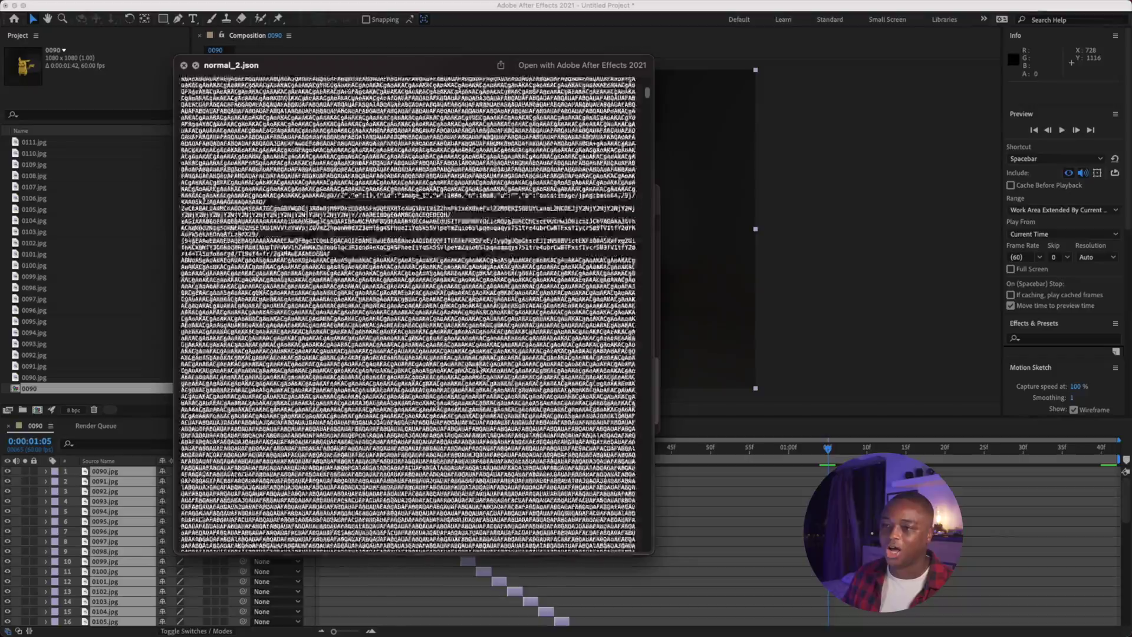
scroll(479, 368, "down", 10)
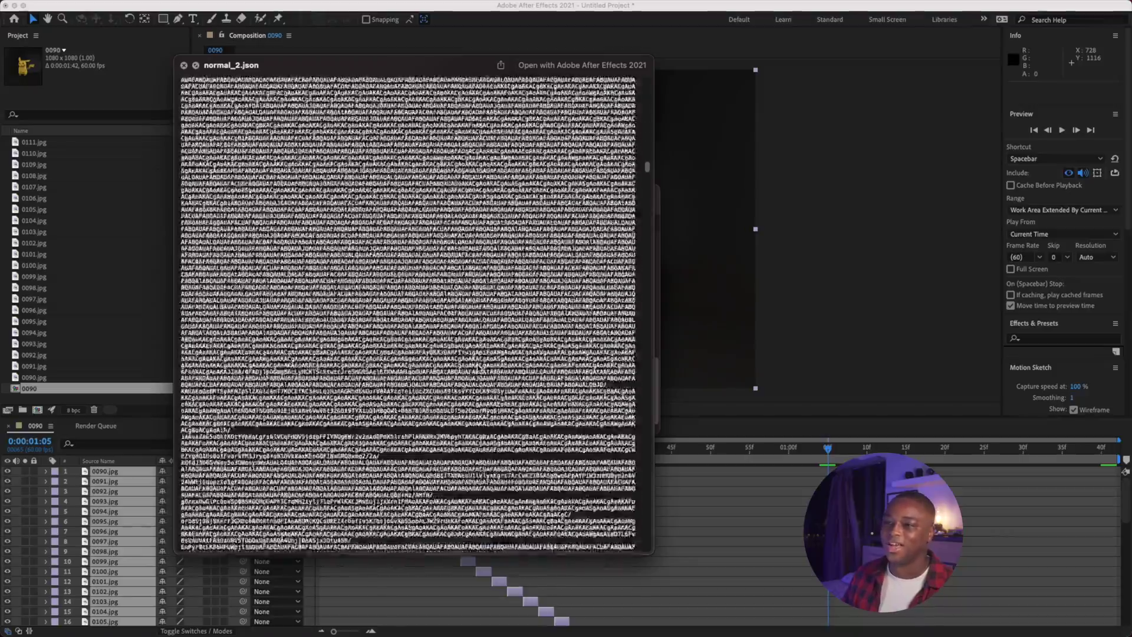
scroll(479, 369, "down", 5)
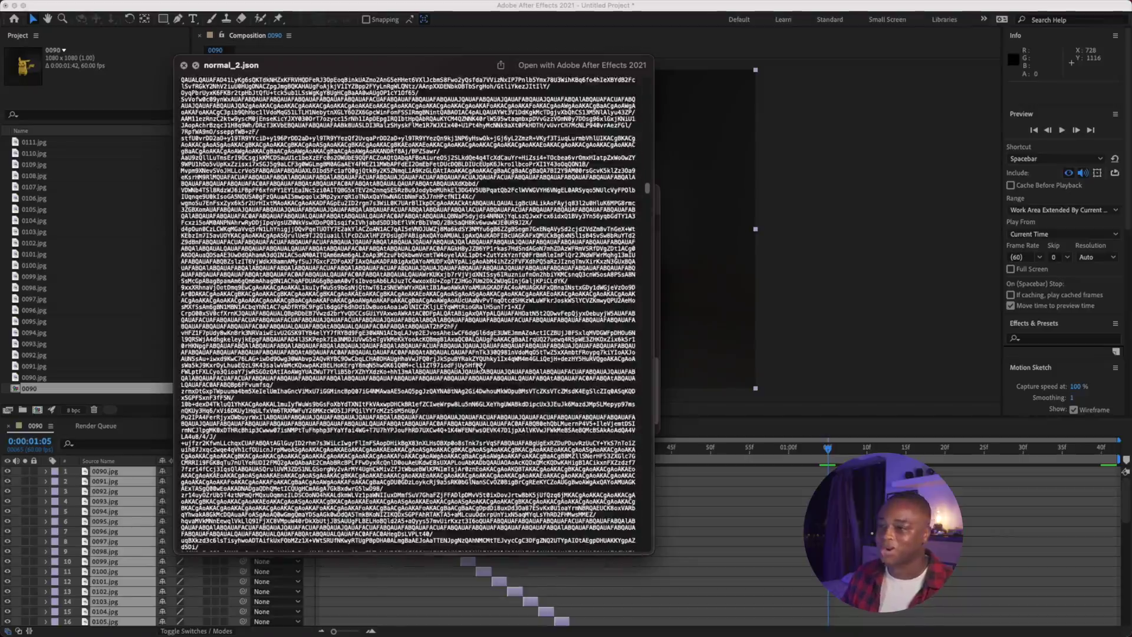
scroll(479, 368, "down", 3)
key("space")
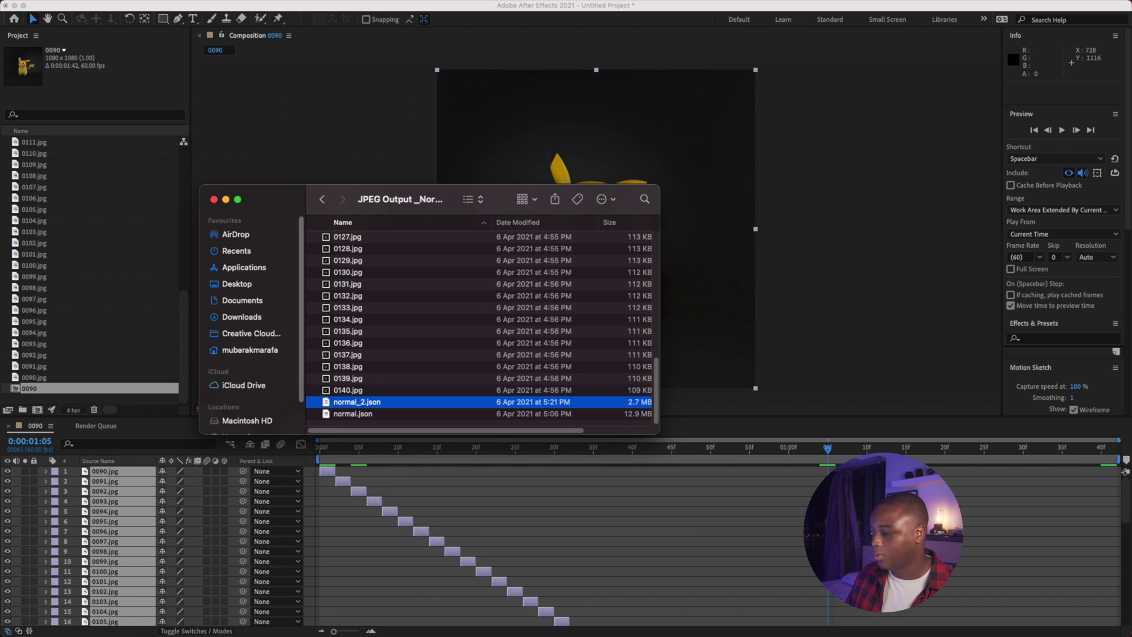
Switch to Chrome, view the assets of the Webflow Pikachu NFT project and show the upload file chooser before cancelling it.
key("super+Tab")
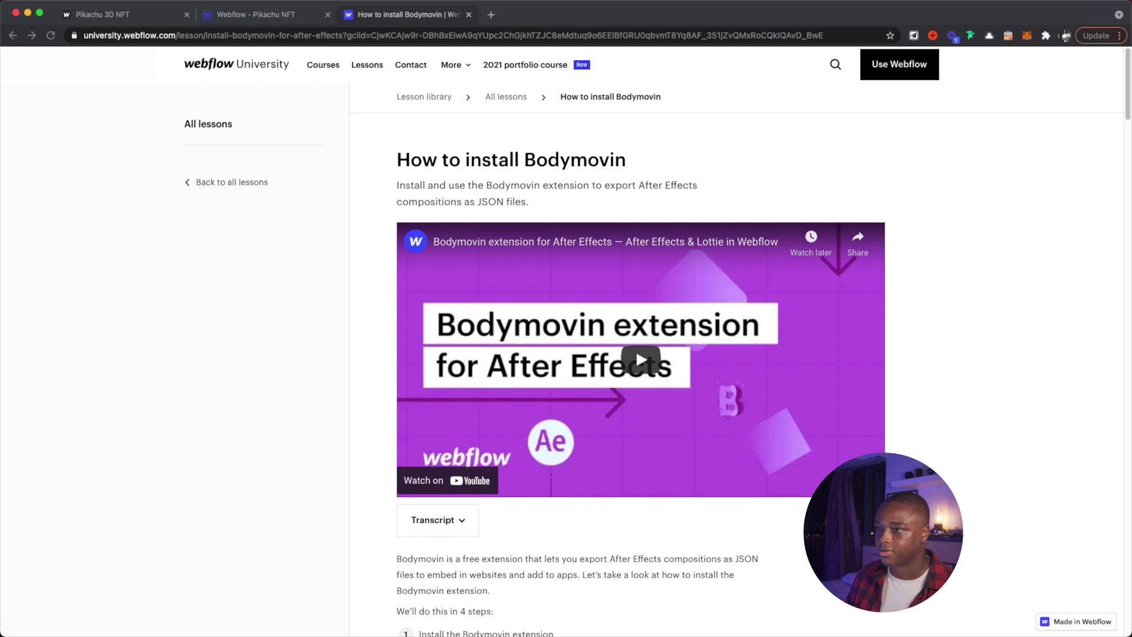
left_click(208, 20)
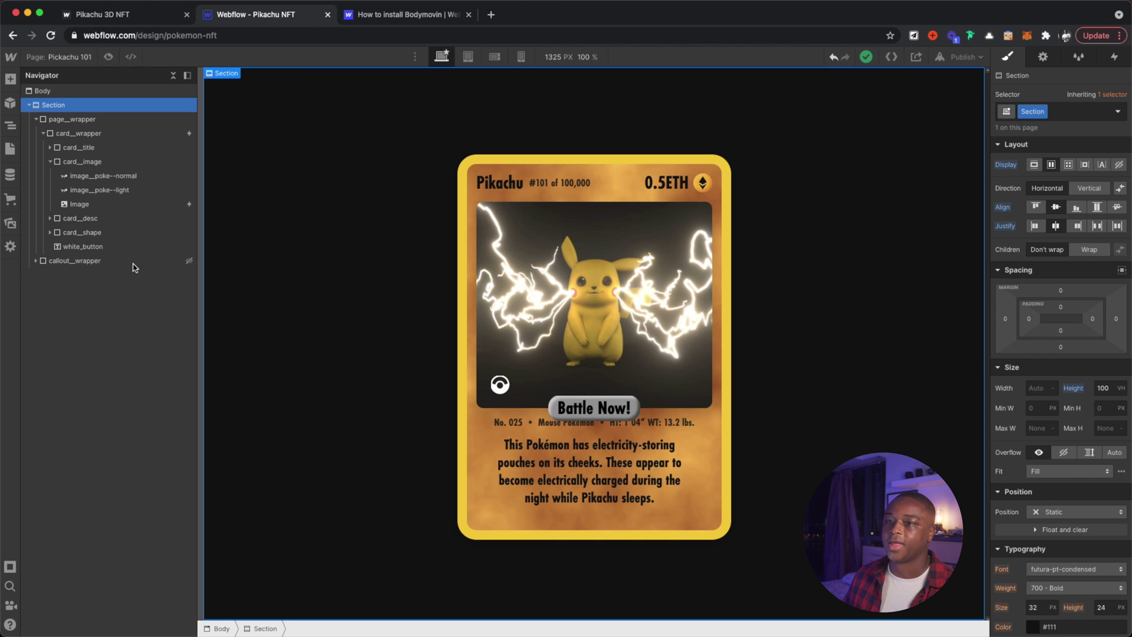
left_click(10, 224)
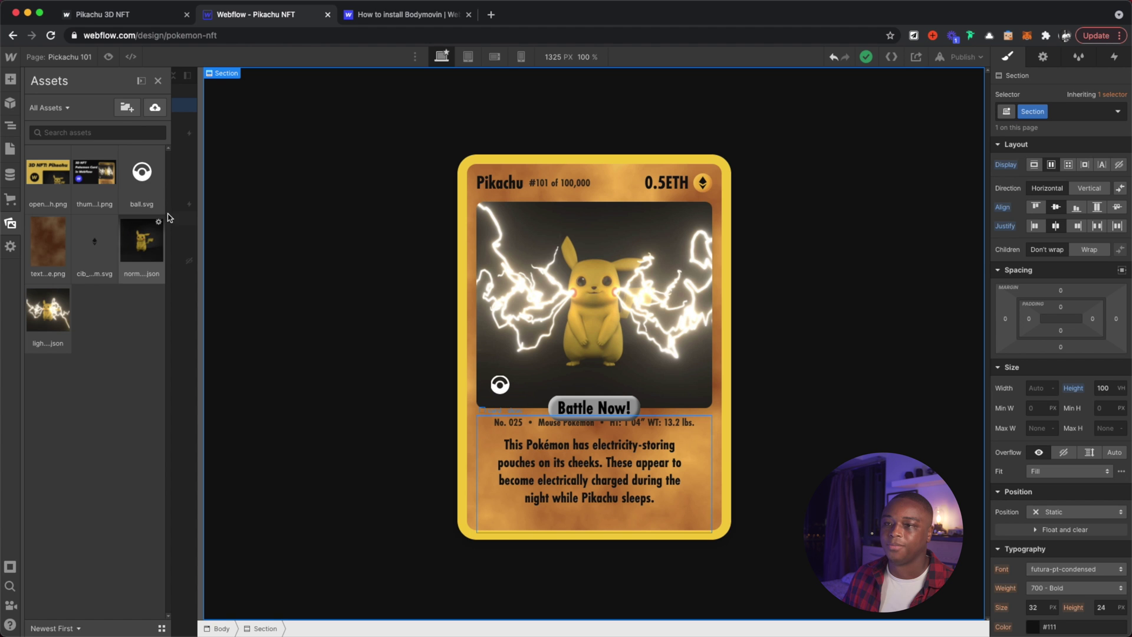
left_click(155, 108)
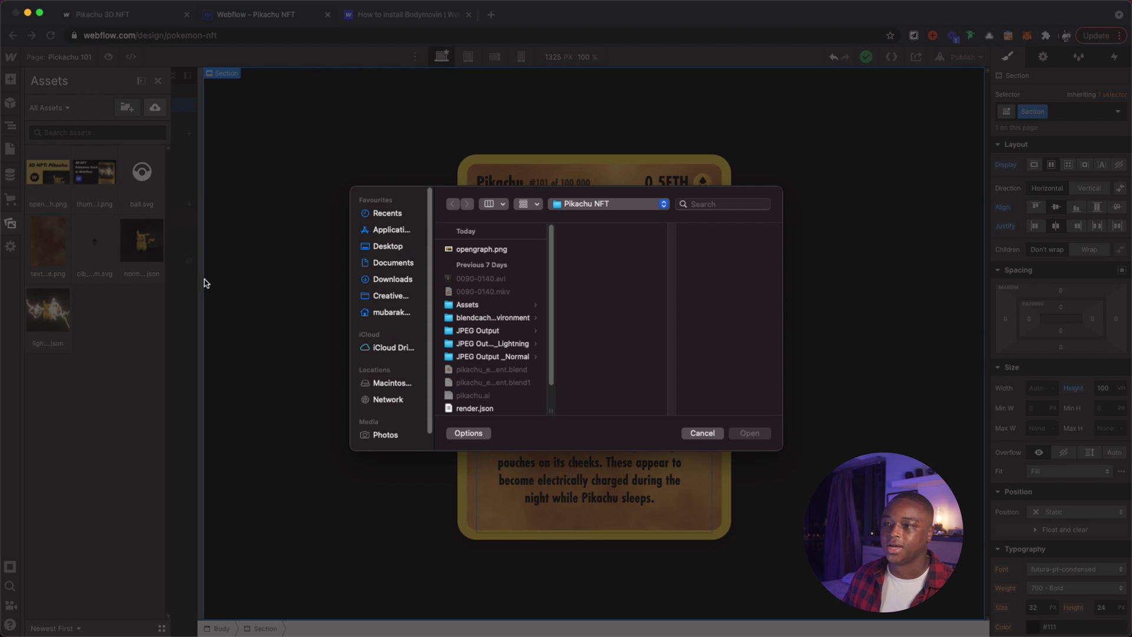
left_click(703, 433)
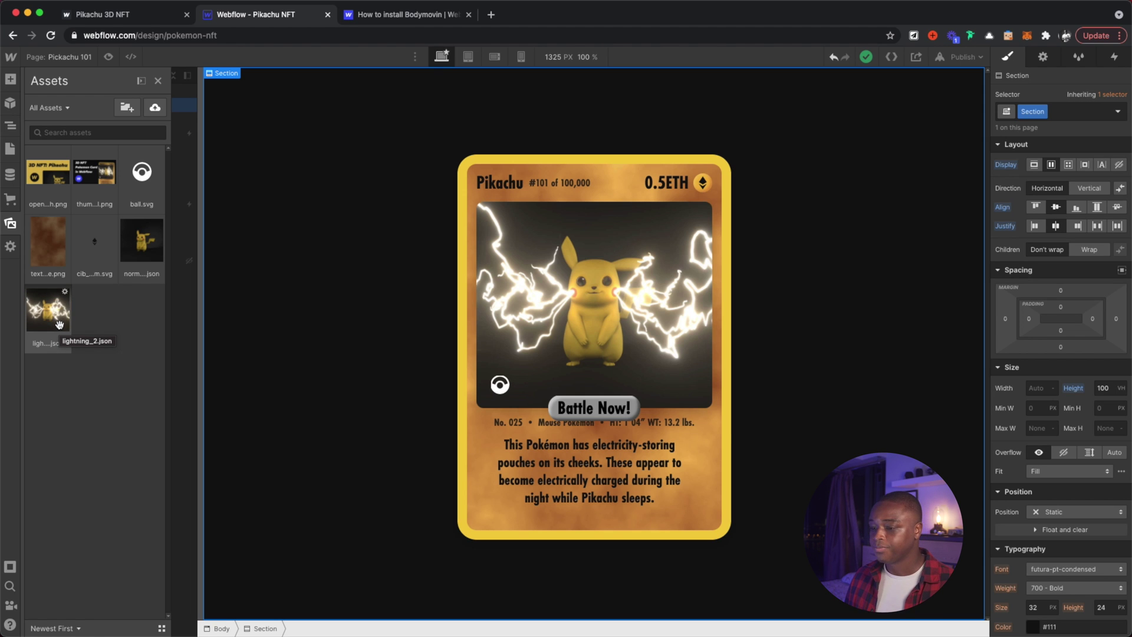
Inspect the image__poke--light element in the card, then review card__wrapper's interactions and the available element triggers.
key("z")
left_click(663, 304)
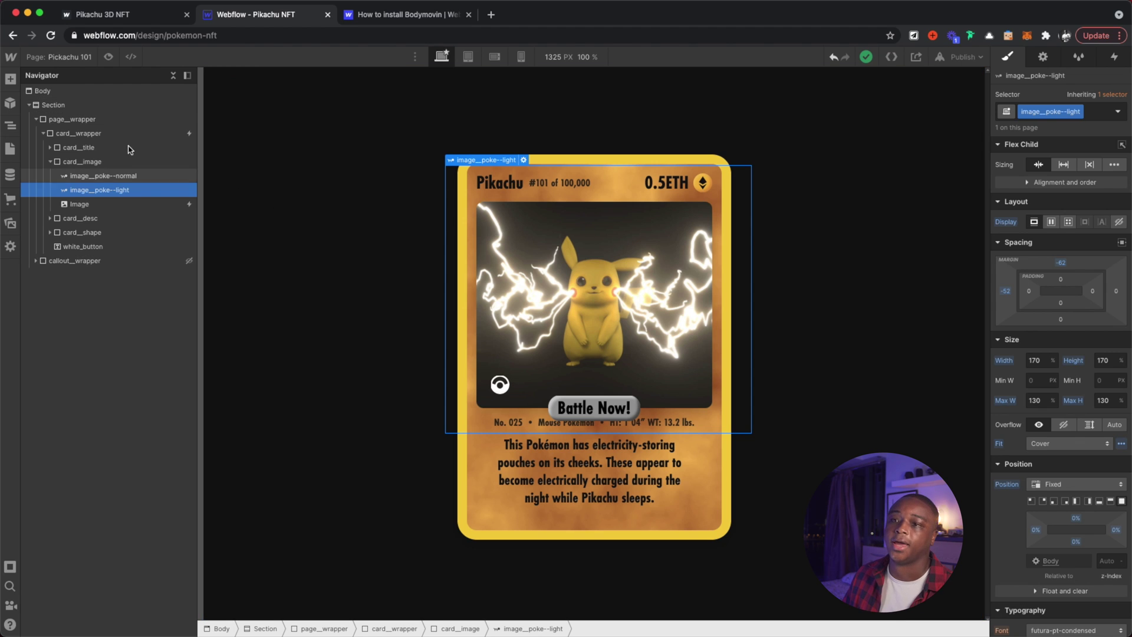
left_click(109, 134)
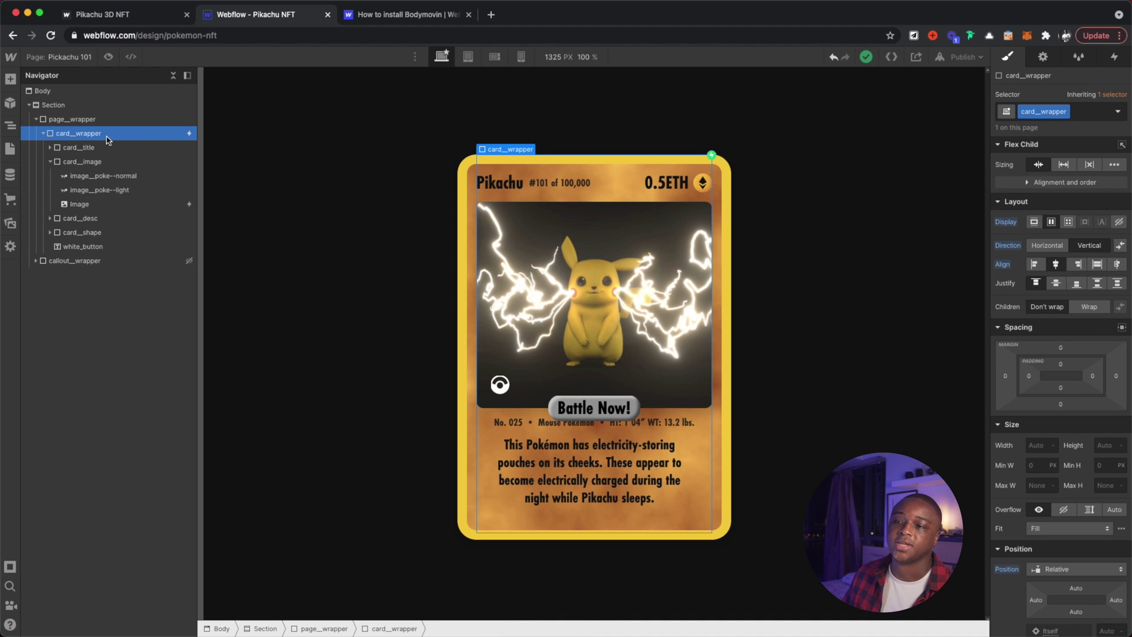
left_click(1121, 61)
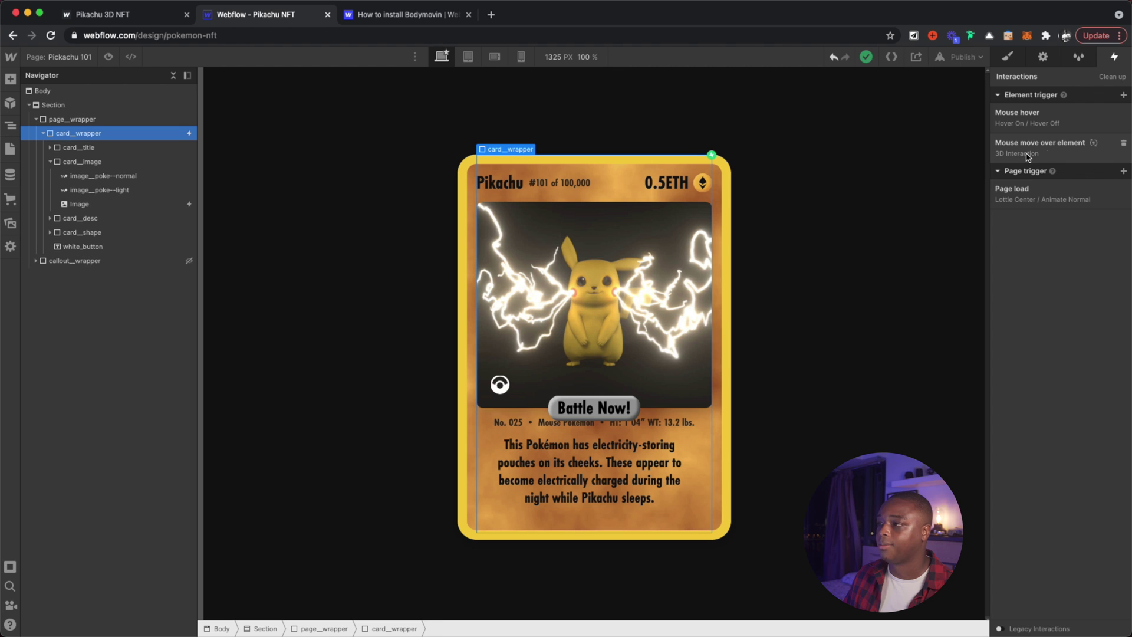
left_click(1123, 95)
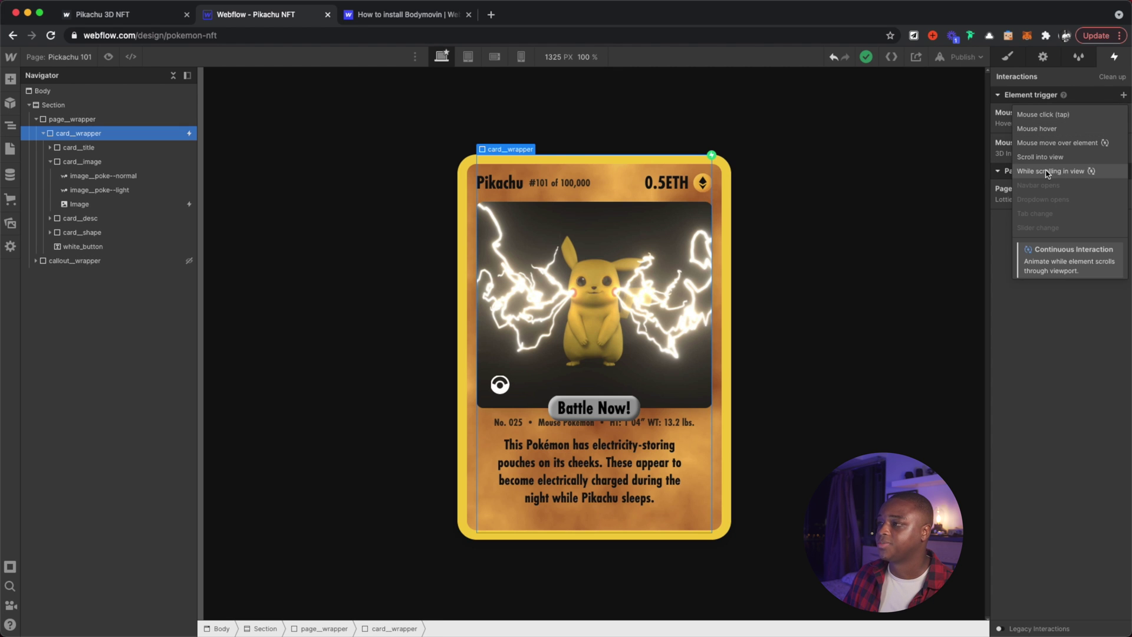
left_click(1049, 272)
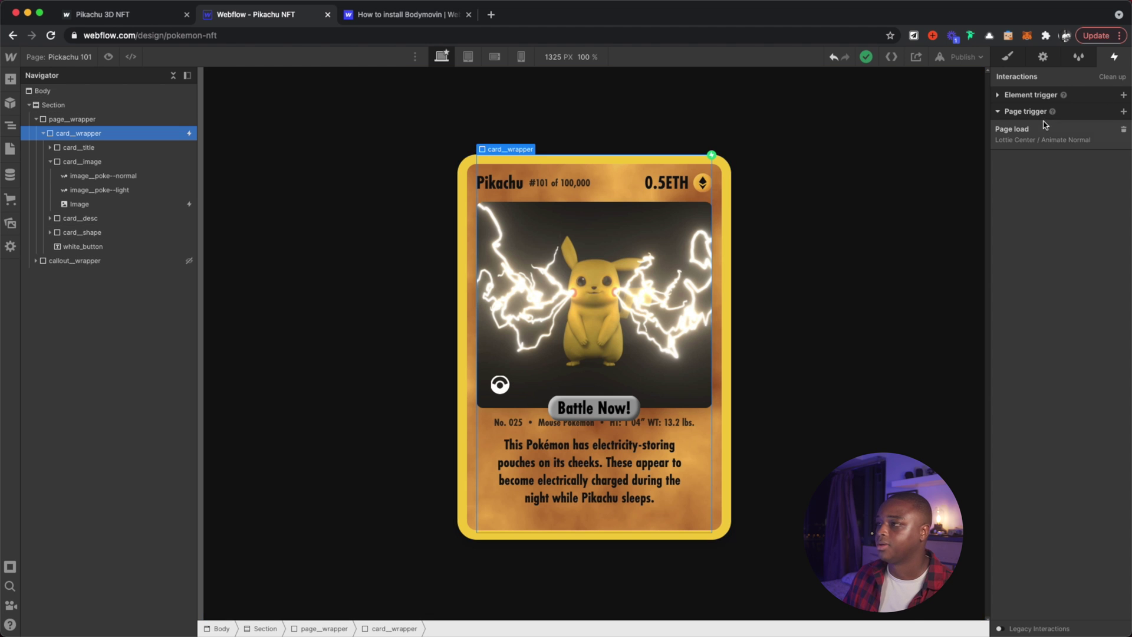
Open card__wrapper's 3D Interaction mouse-move animation and examine the image__poke--light Lottie action at 0% of the Mouse X Actions.
left_click(1009, 95)
left_click(1055, 152)
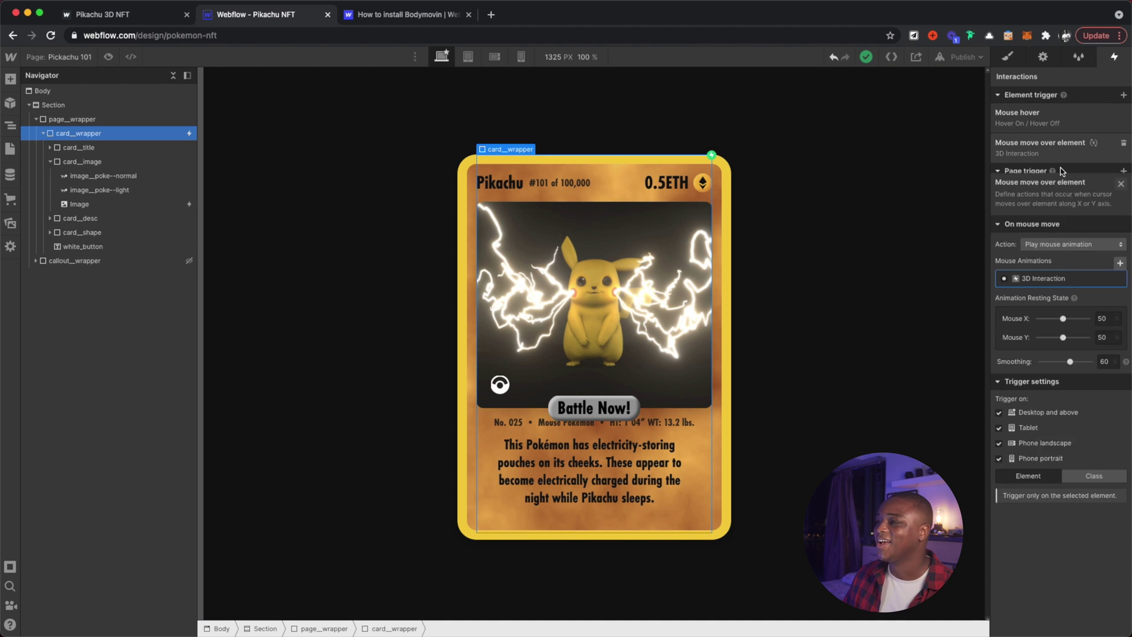
left_click(1065, 191)
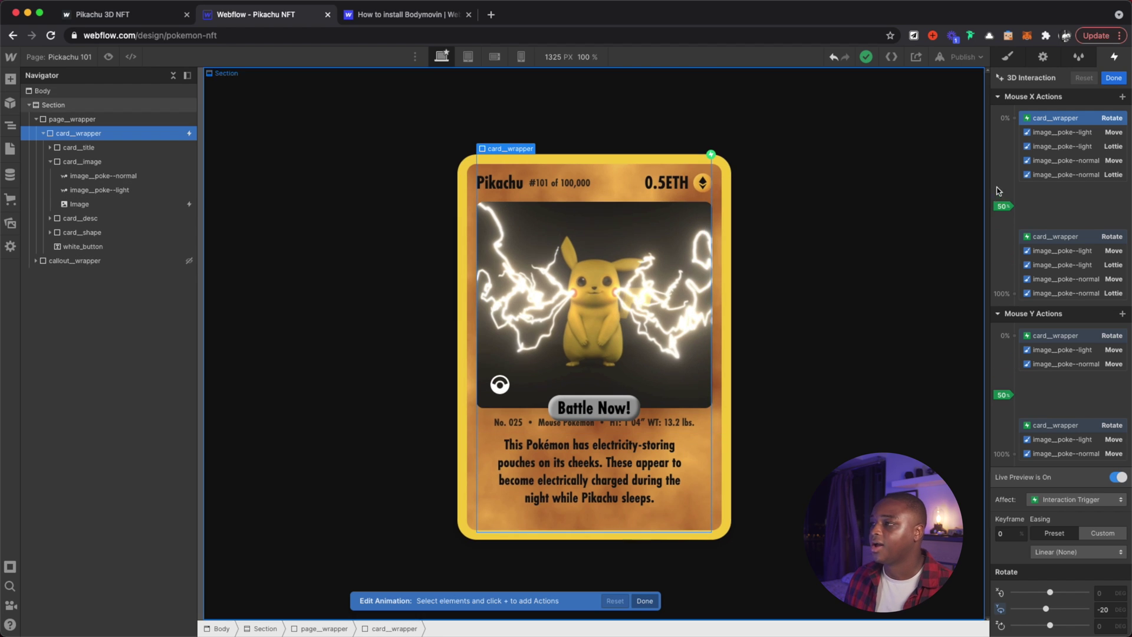
left_click(1081, 151)
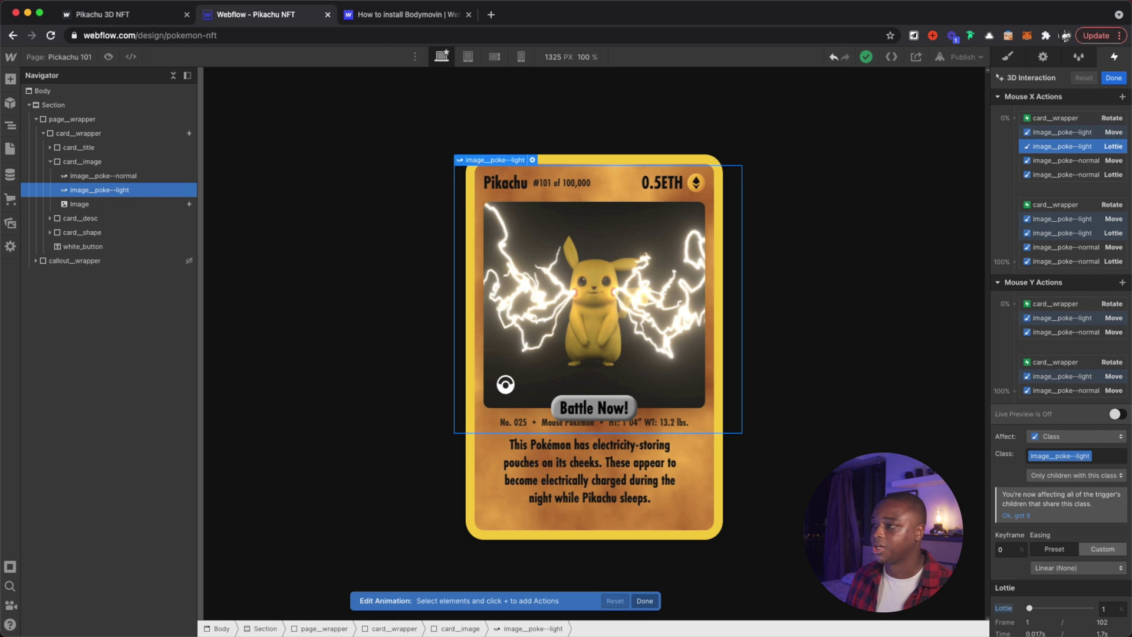
Set image__poke--light's Lottie action at 100% of the Mouse X Actions to 100 and turn on Live Preview.
left_click(1078, 235)
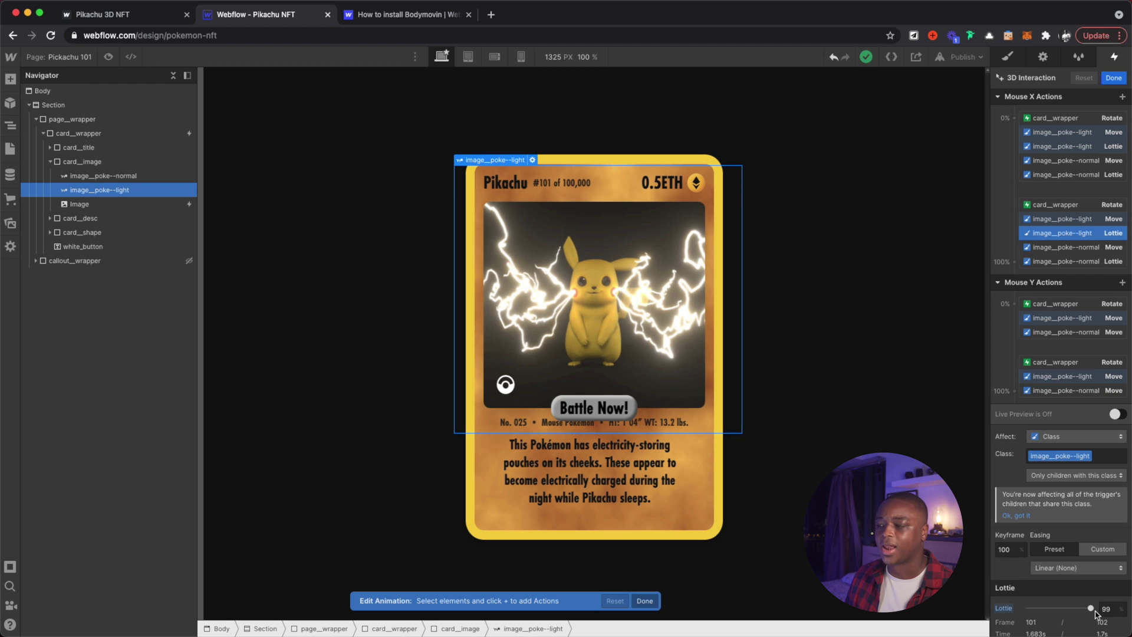
left_click_drag(1090, 608, 1092, 608)
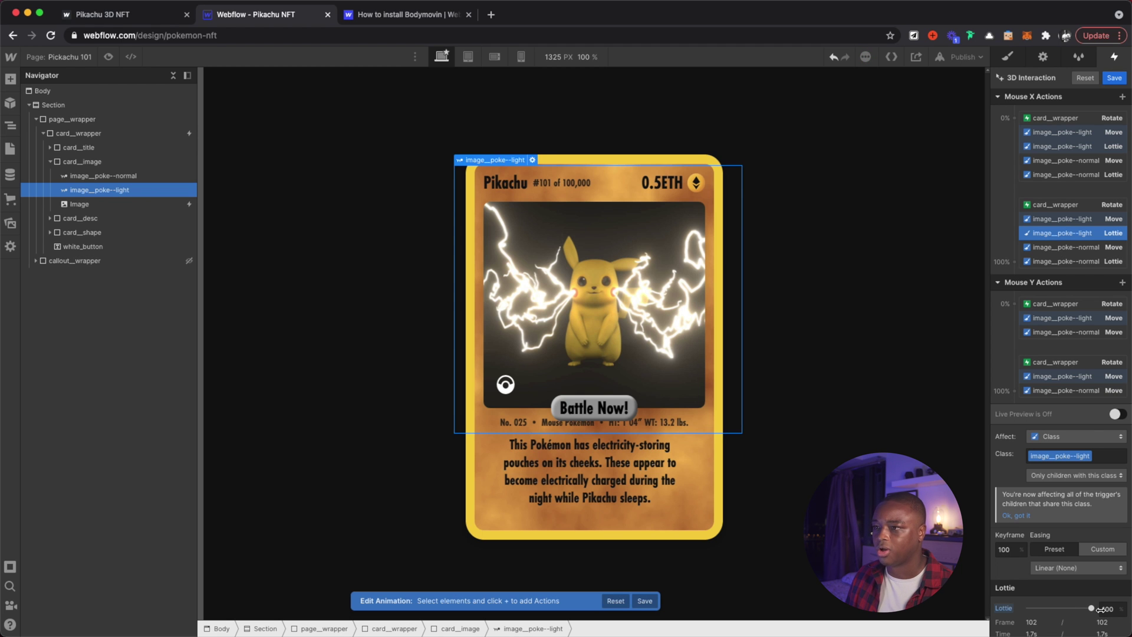
left_click(1117, 415)
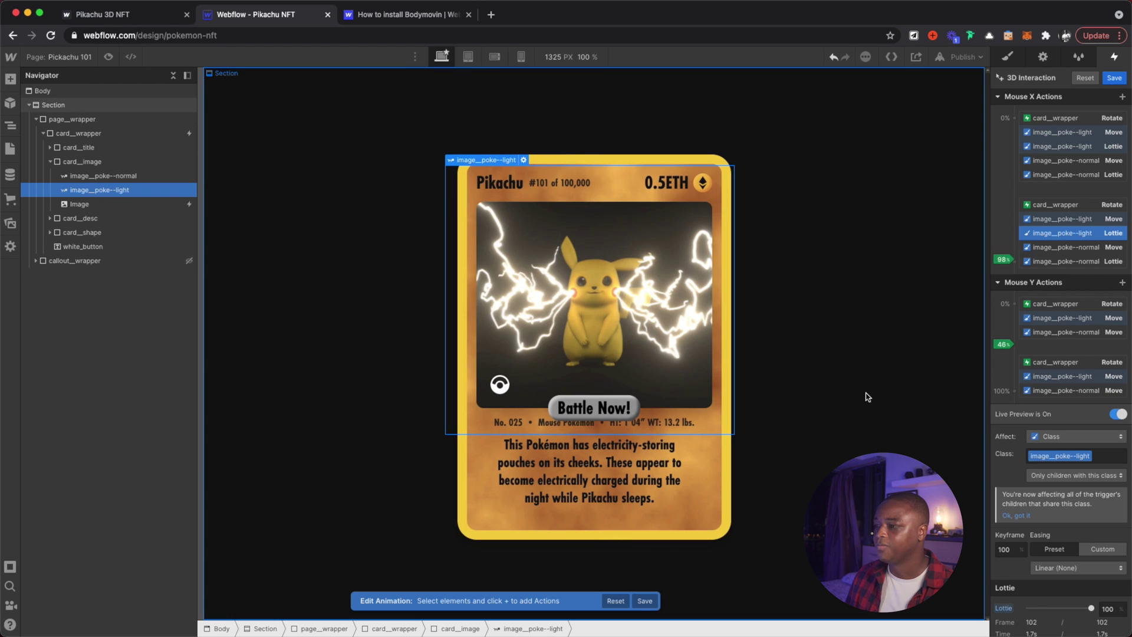
Set image__poke--light's Lottie action at 100% of Mouse X to 99, check it with Live Preview and save the 3D Interaction animation.
left_click(1093, 609)
left_click_drag(1091, 609, 1091, 608)
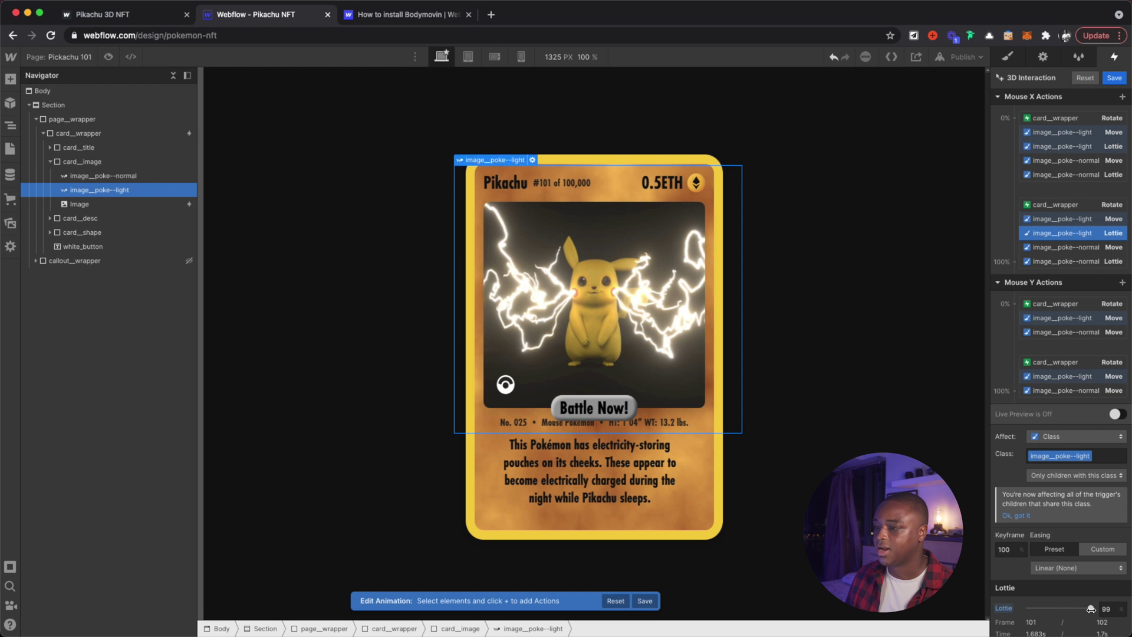
left_click(1117, 415)
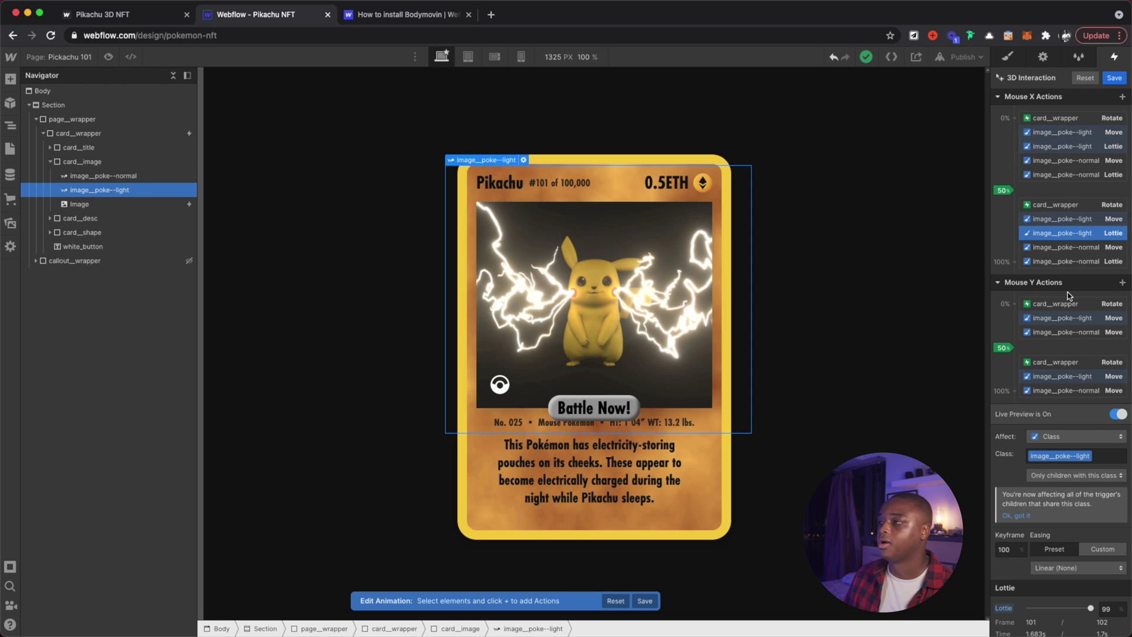
left_click(1114, 78)
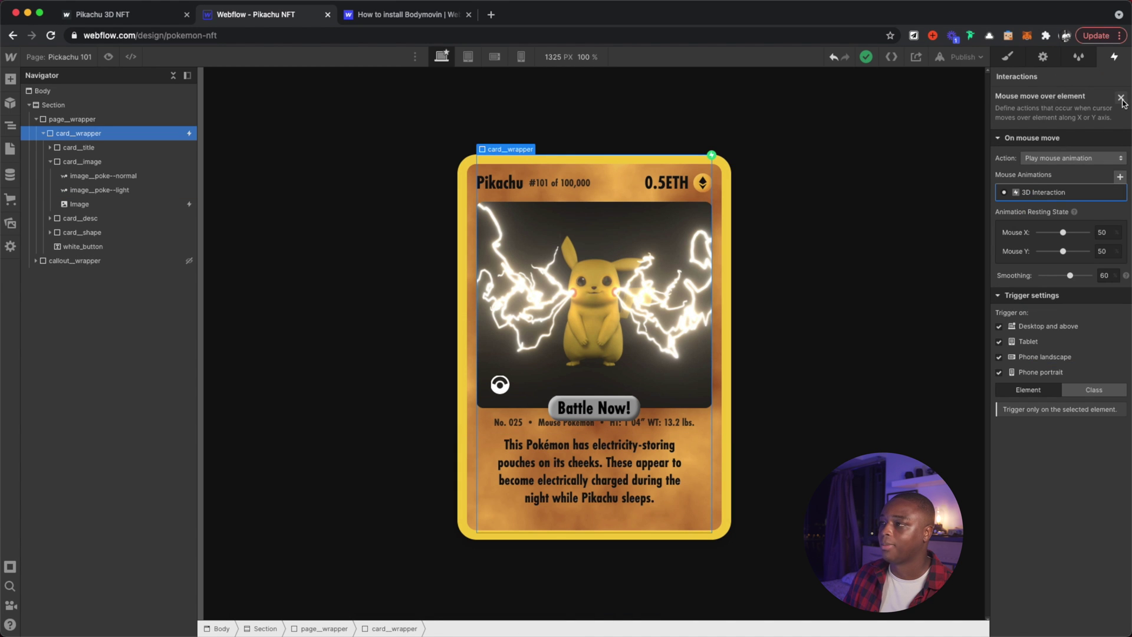
Open card__wrapper's Mouse hover interaction and test the card's hover effect in page preview before returning to editing.
left_click(1121, 97)
left_click(1047, 119)
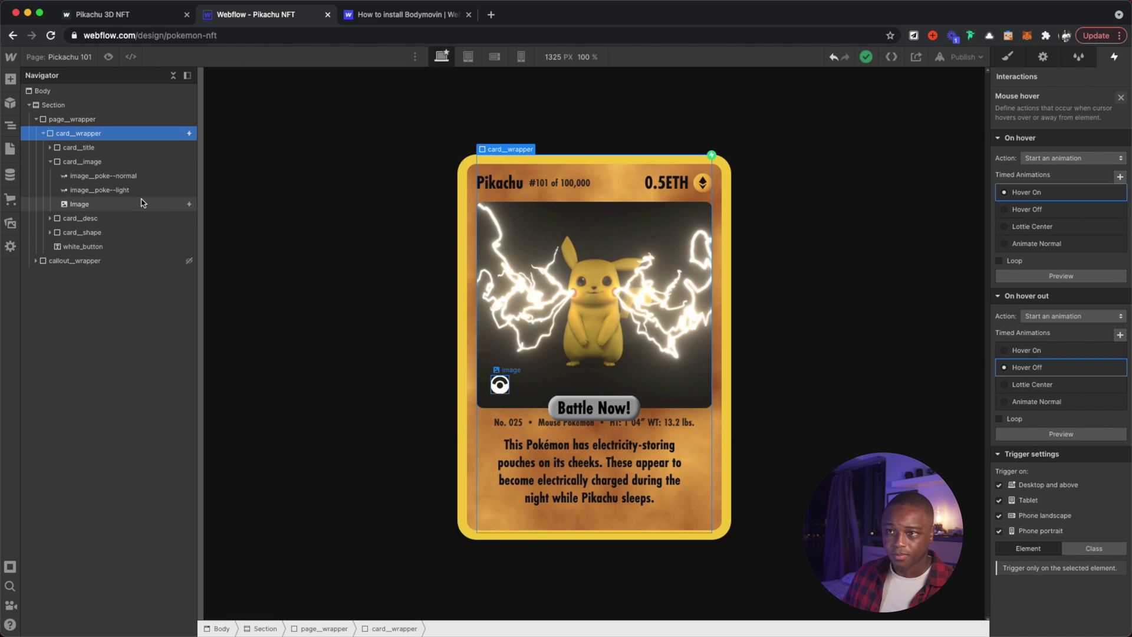
left_click(108, 56)
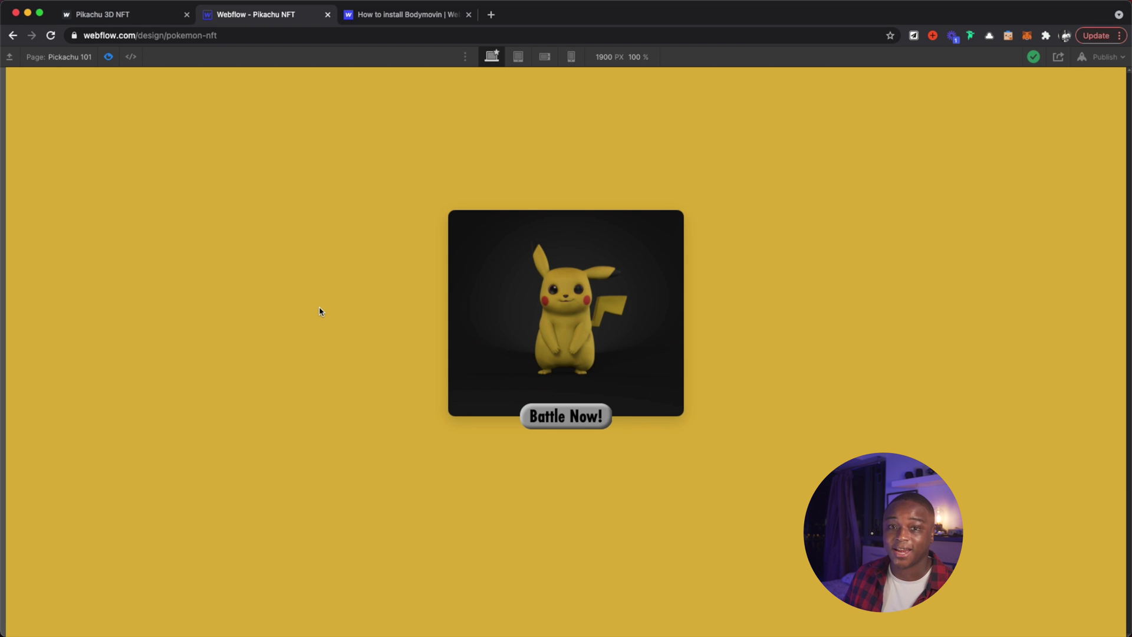
mouse_move(498, 301)
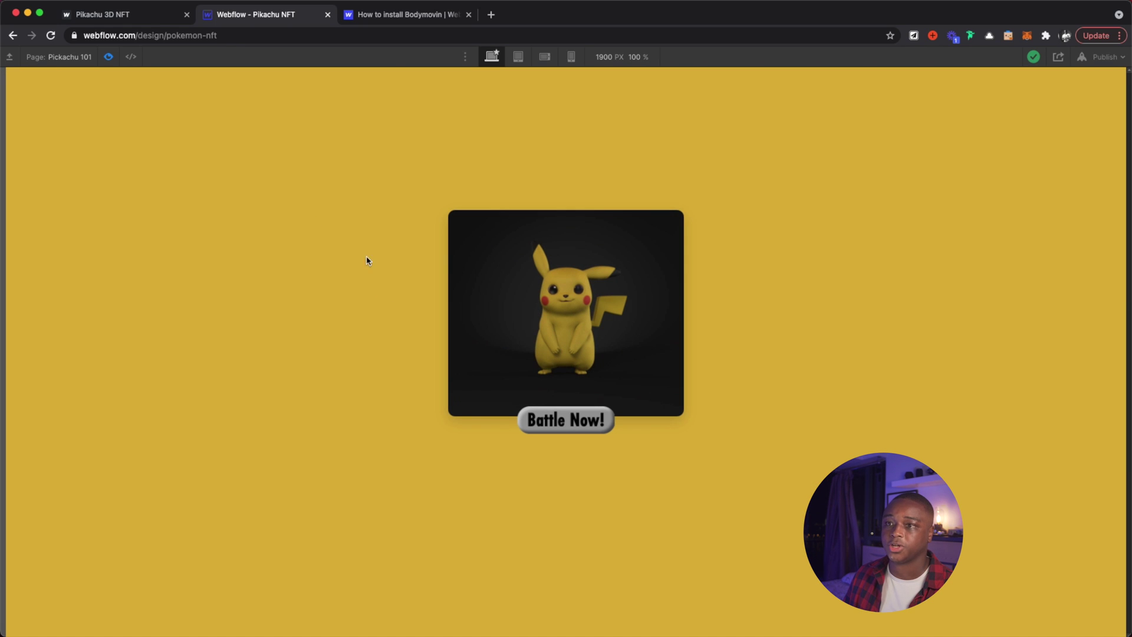
left_click(108, 56)
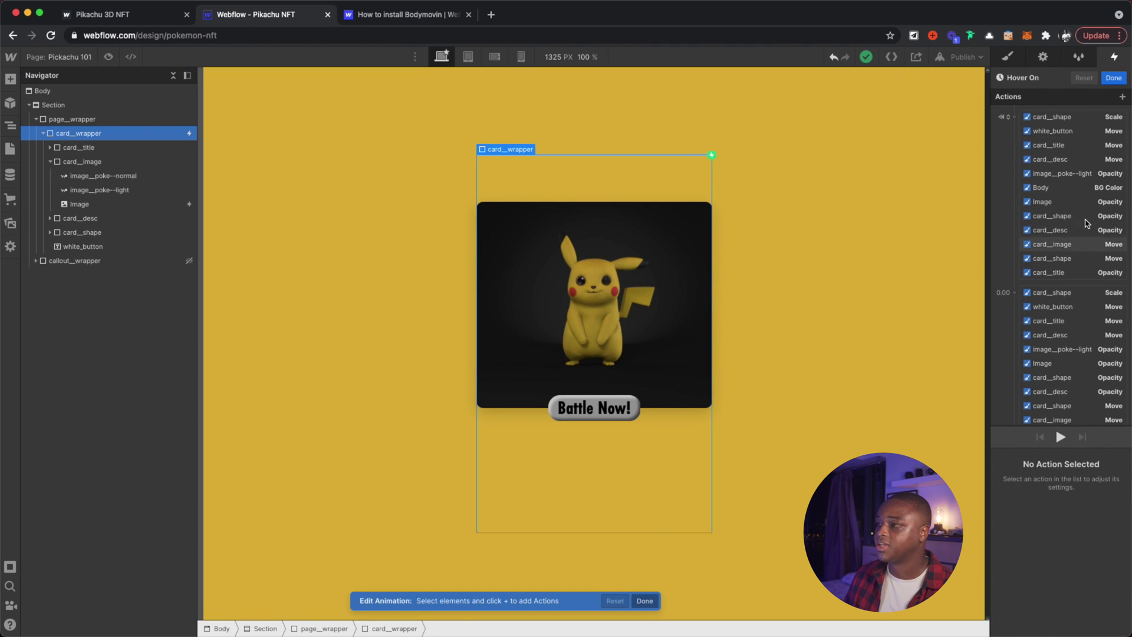
Examine image__poke--light's initial and 0:00 Opacity actions in the Hover On animation and close it.
left_click(1103, 174)
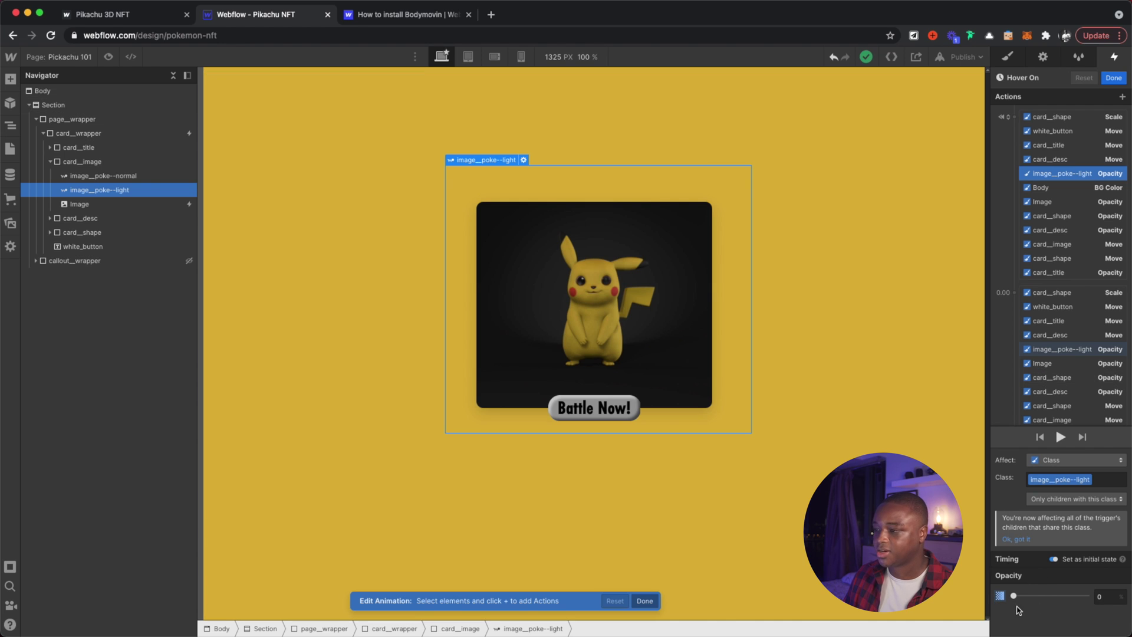
left_click(1075, 352)
scroll(1067, 589, "down", 1)
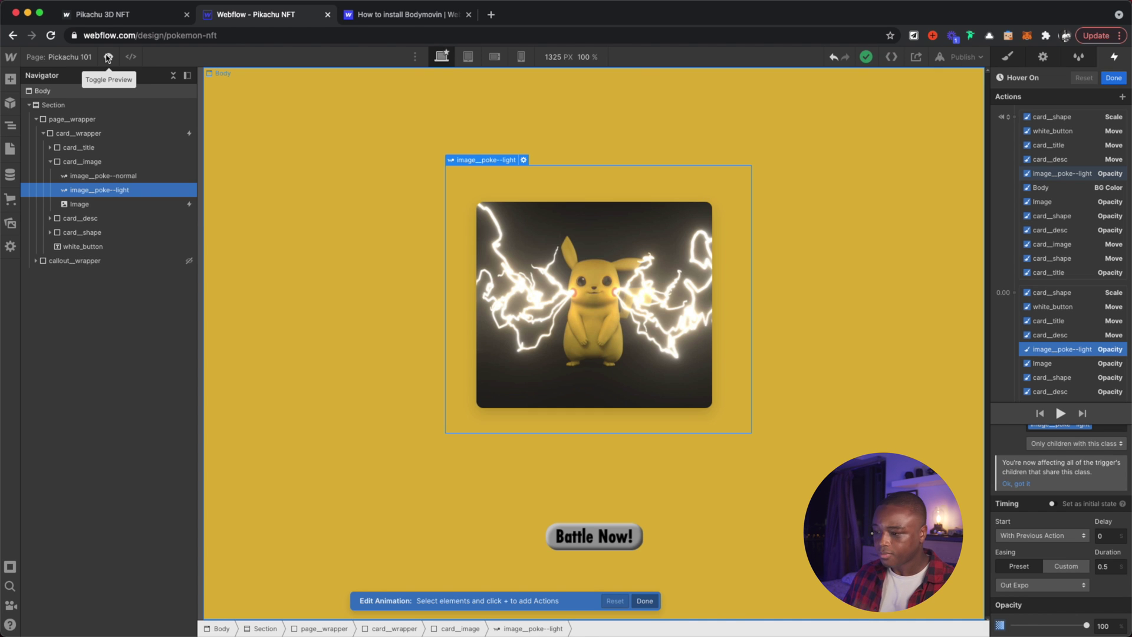
left_click(1114, 77)
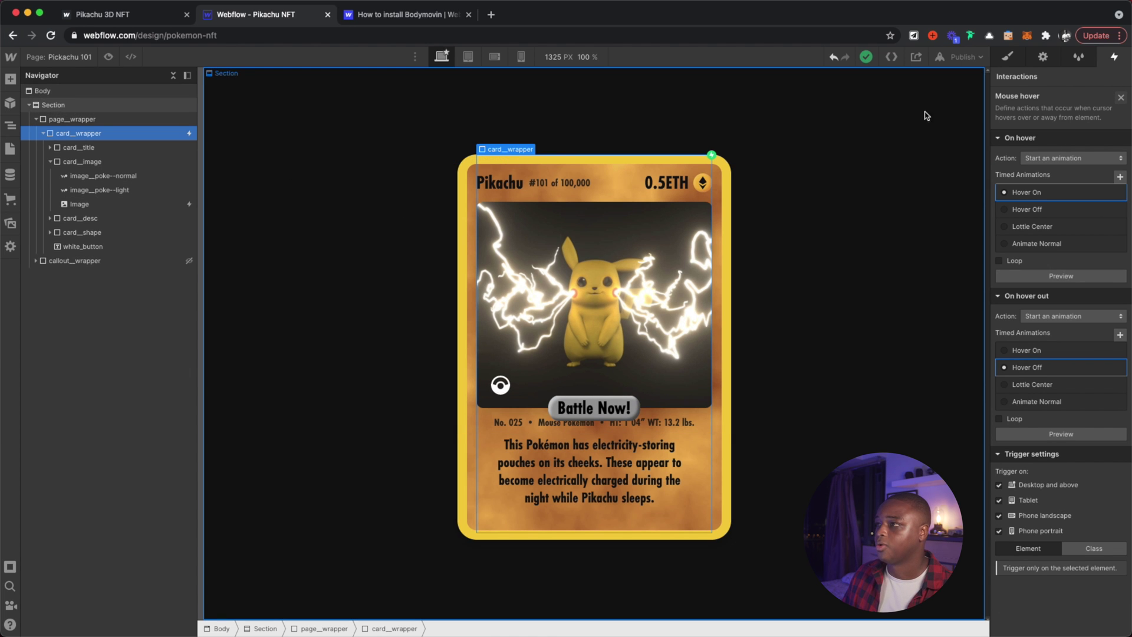
Reopen the 3D Interaction animation, examine image__poke--normal's Move action at 0% of the Mouse X Actions, and enter page preview.
left_click(1120, 98)
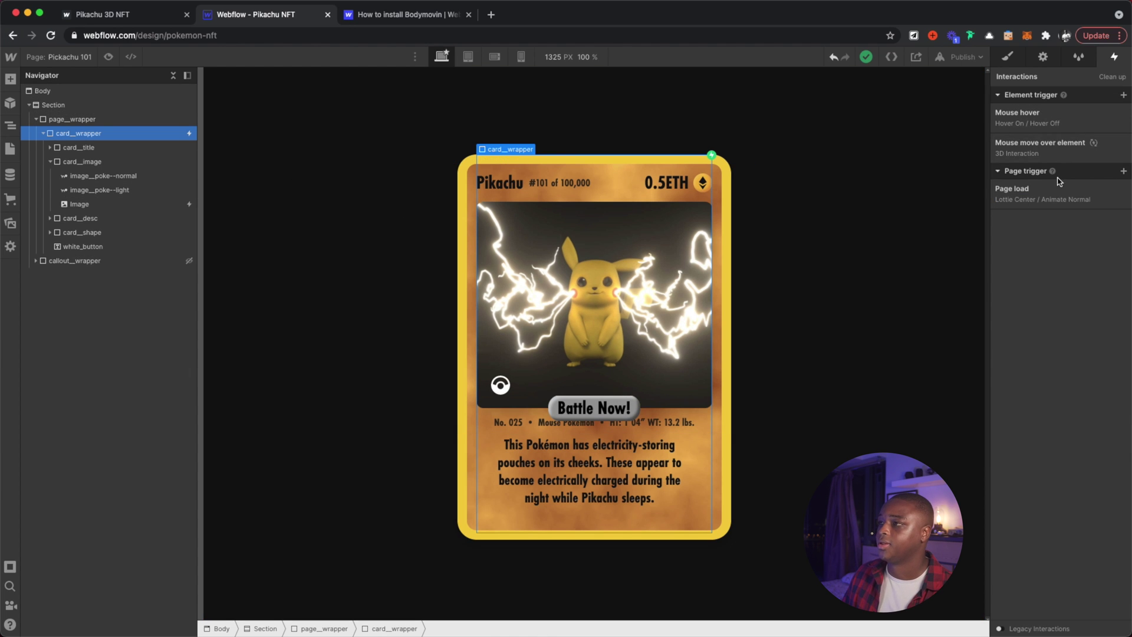
left_click(1047, 150)
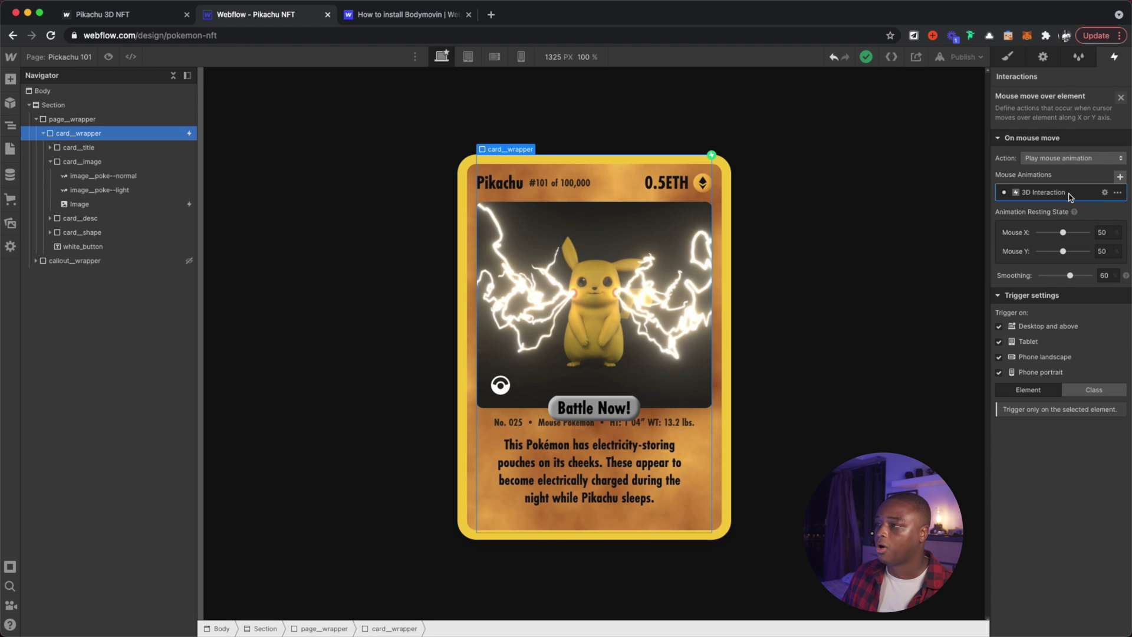
left_click(1068, 193)
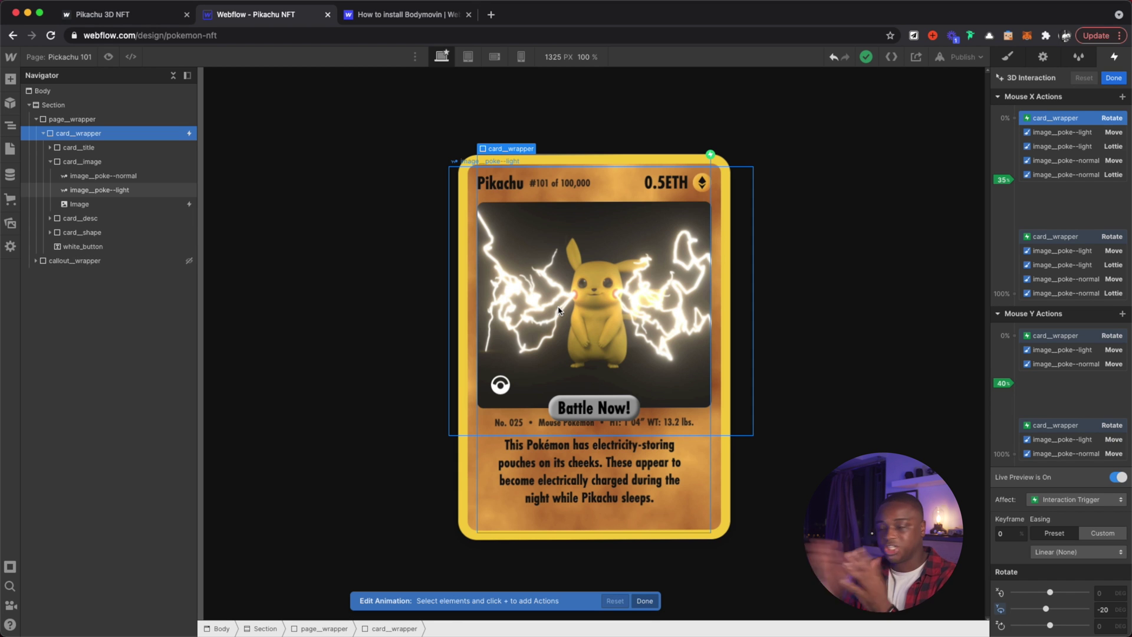
left_click(1086, 160)
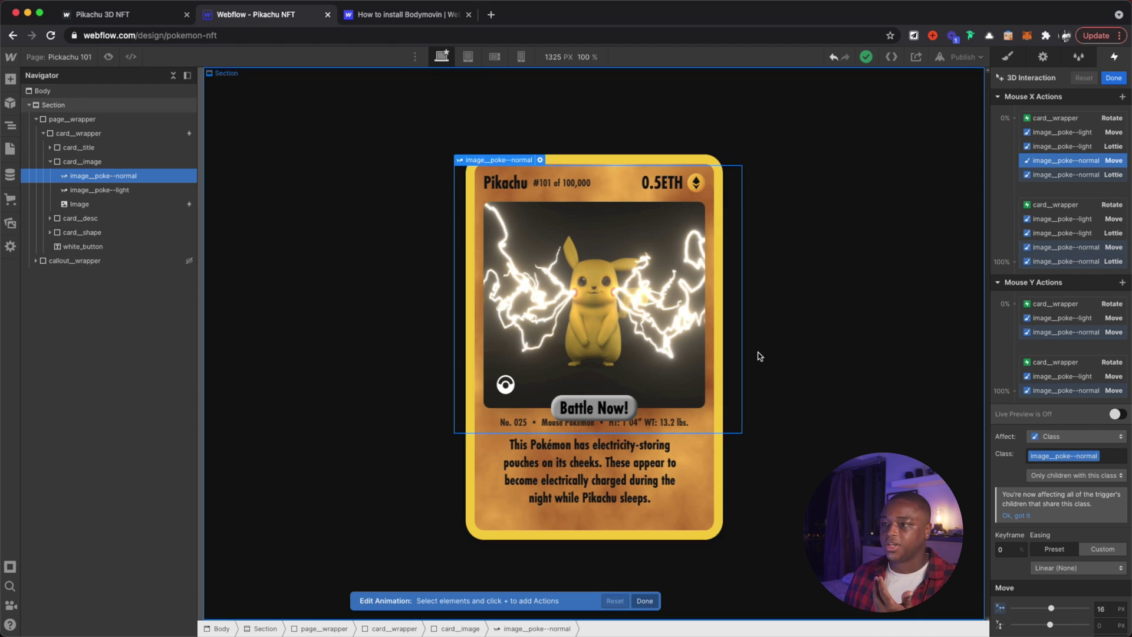
left_click(108, 59)
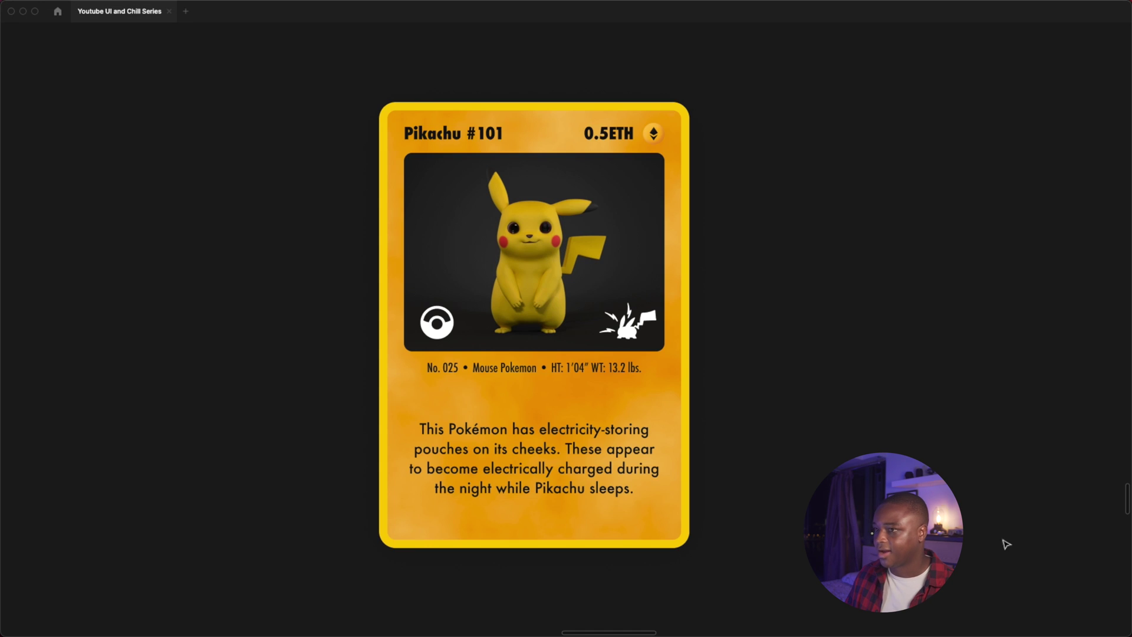
Switch to Figma and look over the Pikachu card design and its neighbouring frames in the Youtube UI and Chill Series file.
scroll(794, 313, "down", 3)
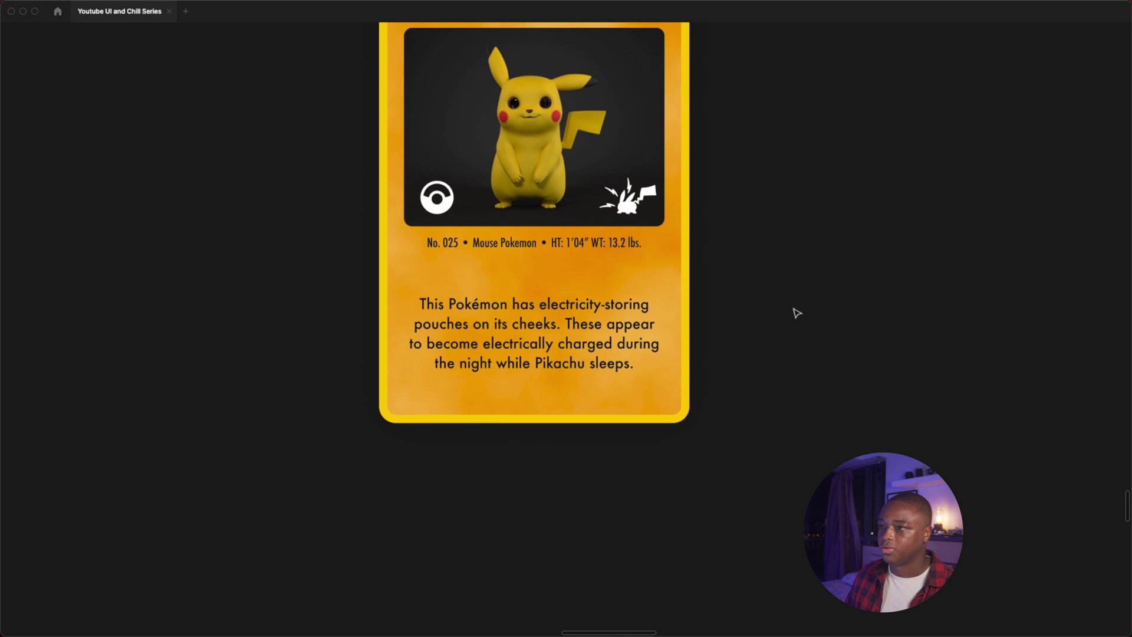
scroll(793, 314, "down", 5, "ctrl")
scroll(764, 328, "down", 5, "ctrl")
left_click_drag(847, 377, 575, 420)
scroll(699, 377, "up", 3)
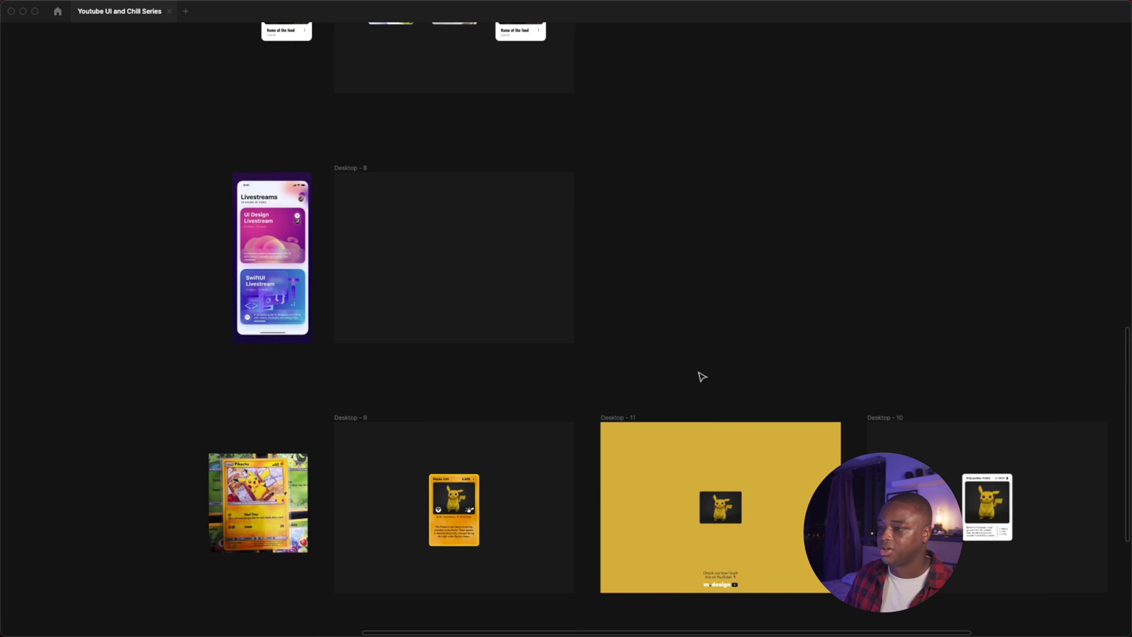
Examine the yellow Desktop - 11 frame with its YouTube call-out and close-up Pikachu image.
scroll(715, 533, "up", 5, "ctrl")
scroll(715, 534, "up", 1, "ctrl")
scroll(768, 397, "right", 3)
scroll(768, 397, "down", 3)
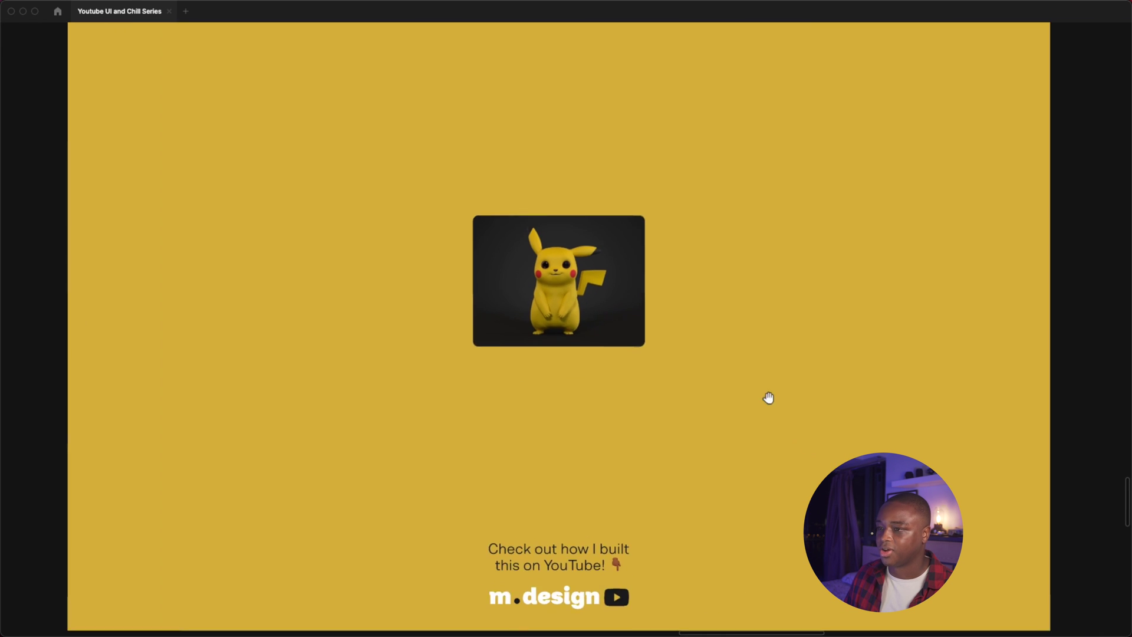
scroll(642, 399, "up", 1)
scroll(643, 403, "up", 5, "ctrl")
scroll(643, 403, "up", 3, "ctrl")
scroll(781, 348, "up", 3)
scroll(781, 348, "left", 2)
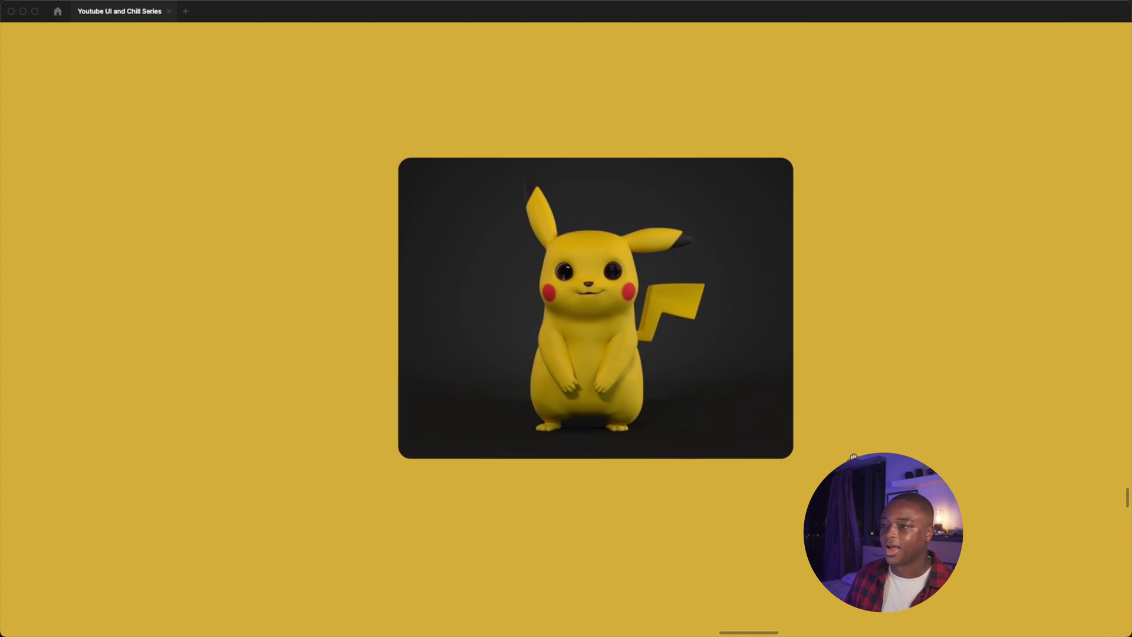
scroll(801, 478, "right", 2)
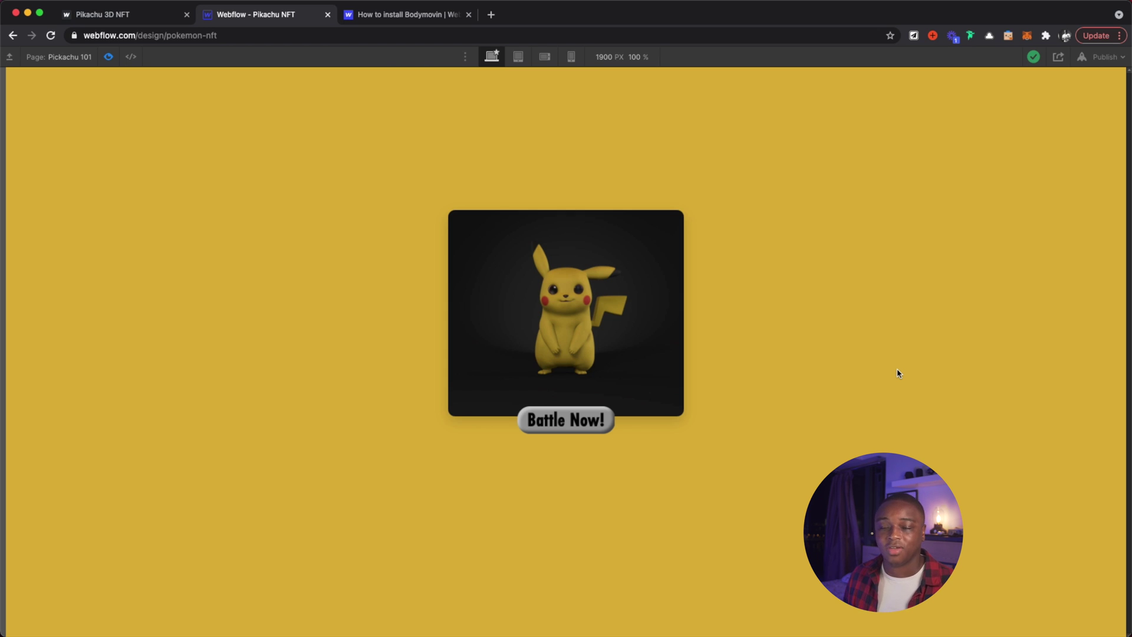
Switch back to Chrome and test the hover effect on the Pikachu image and Battle Now! button in Webflow's page preview.
mouse_move(602, 372)
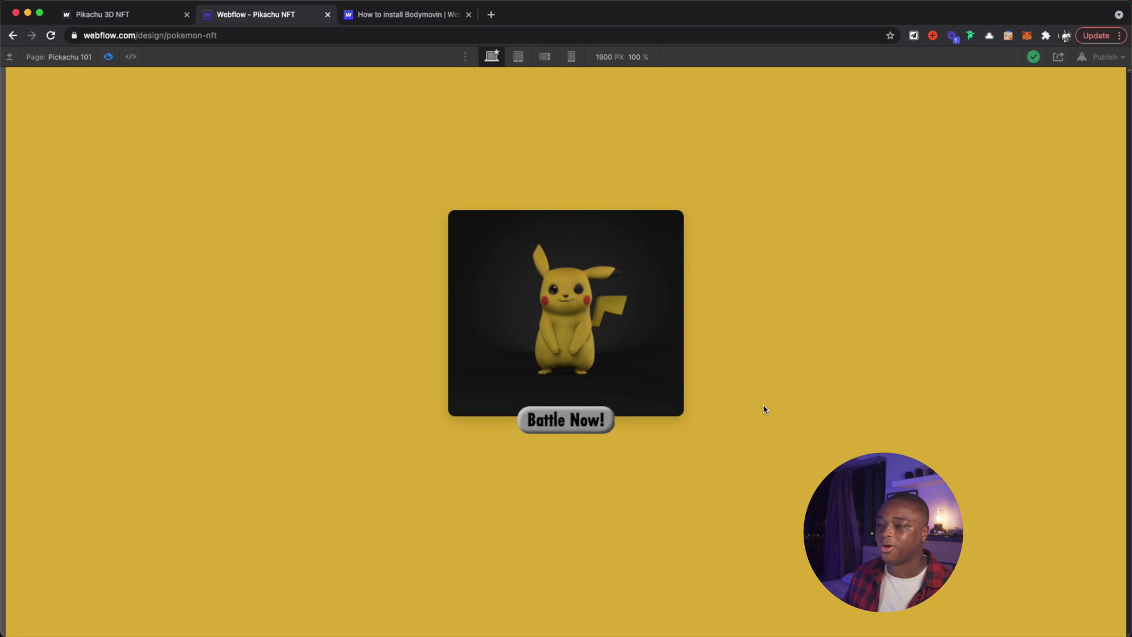
mouse_move(541, 442)
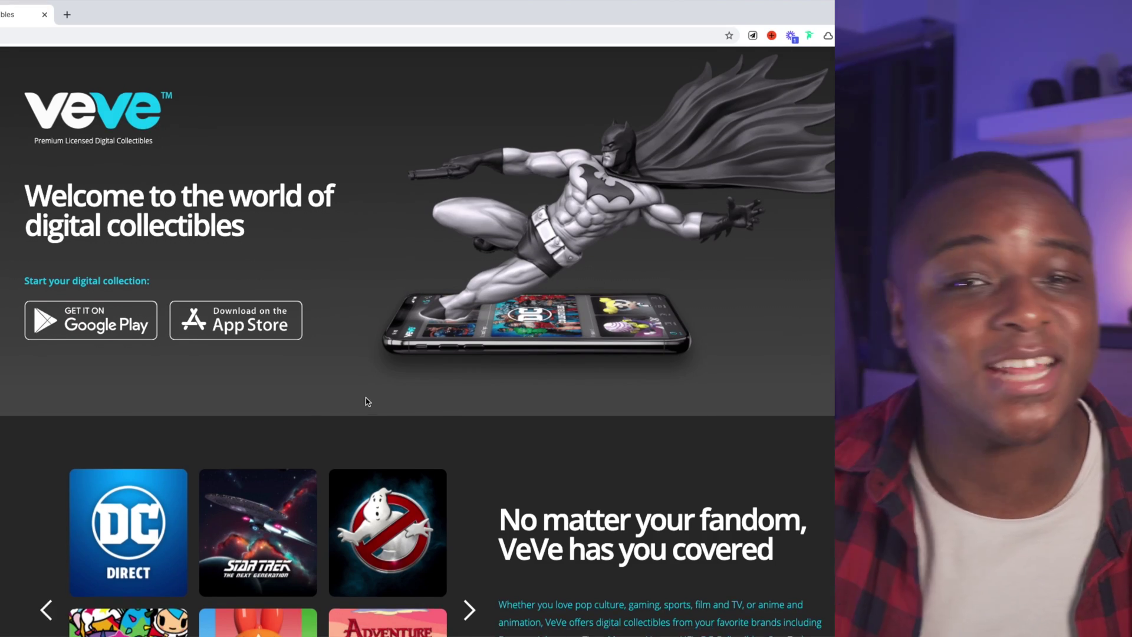
Look through the VeVe digital collectibles home page, from the featured brands down to the DeLorean Time Machine drop.
scroll(366, 400, "down", 4)
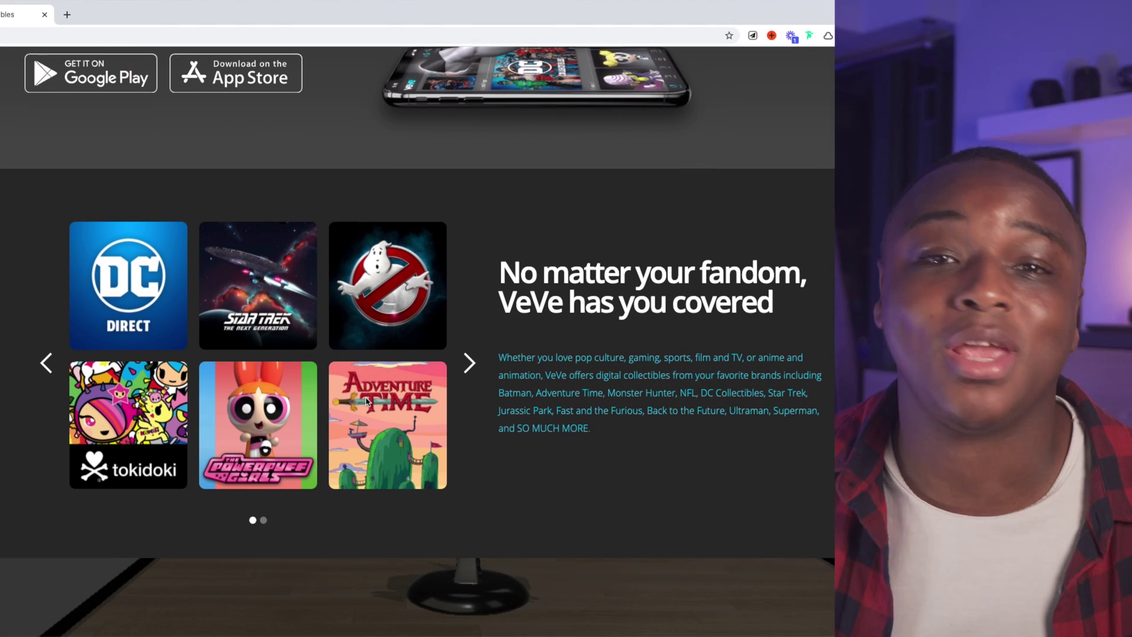
scroll(366, 401, "down", 3)
scroll(366, 401, "down", 5)
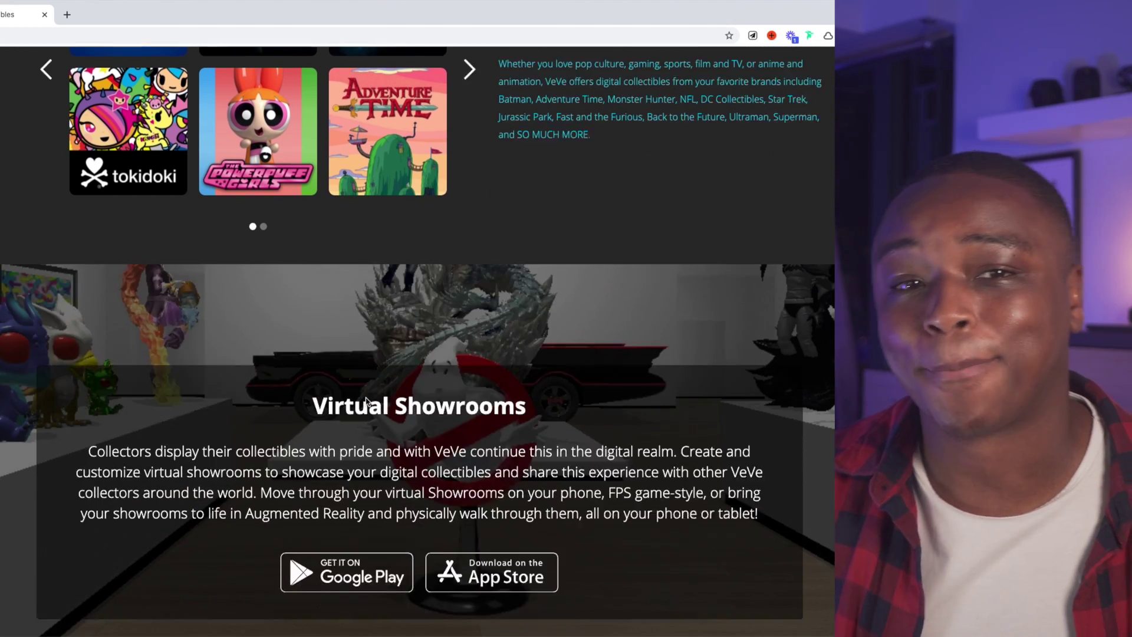
scroll(366, 401, "down", 2)
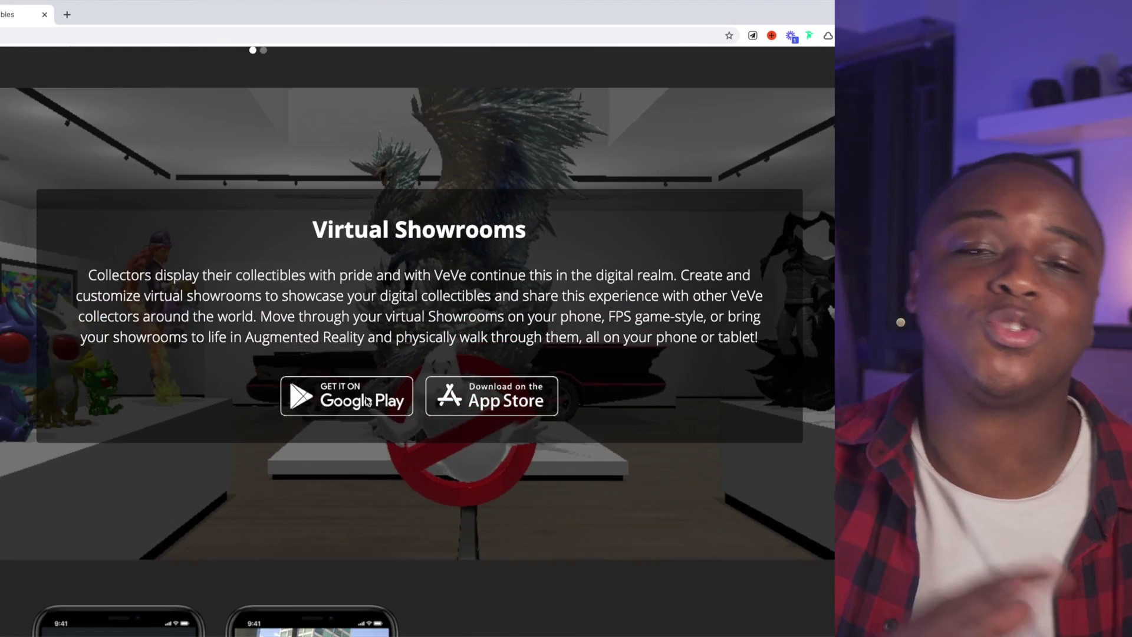
scroll(366, 401, "down", 6)
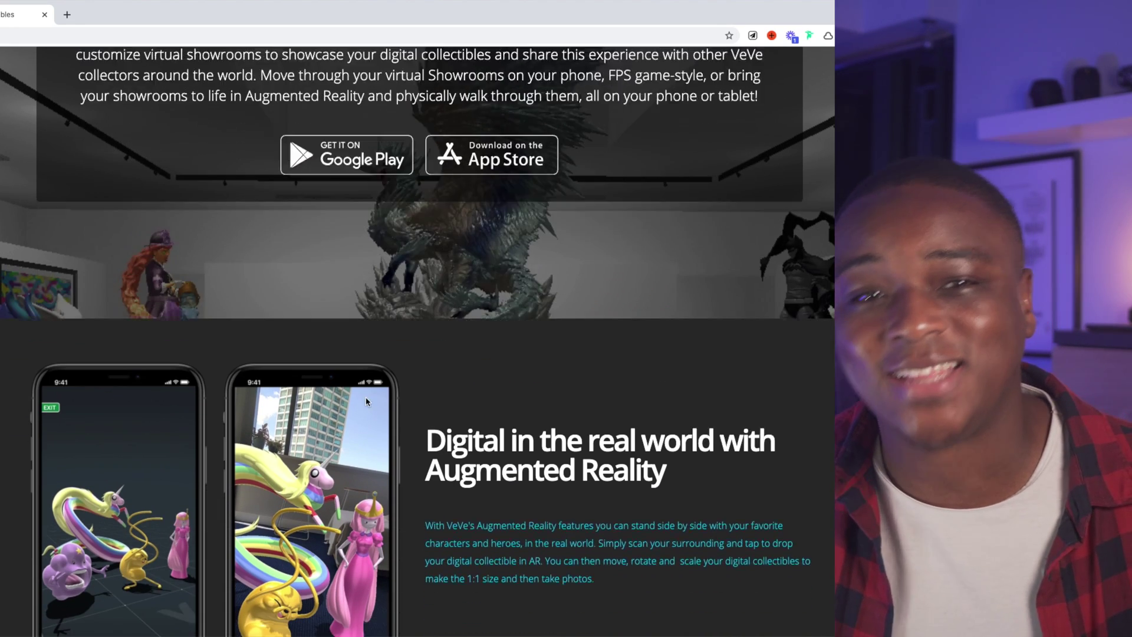
scroll(366, 401, "down", 5)
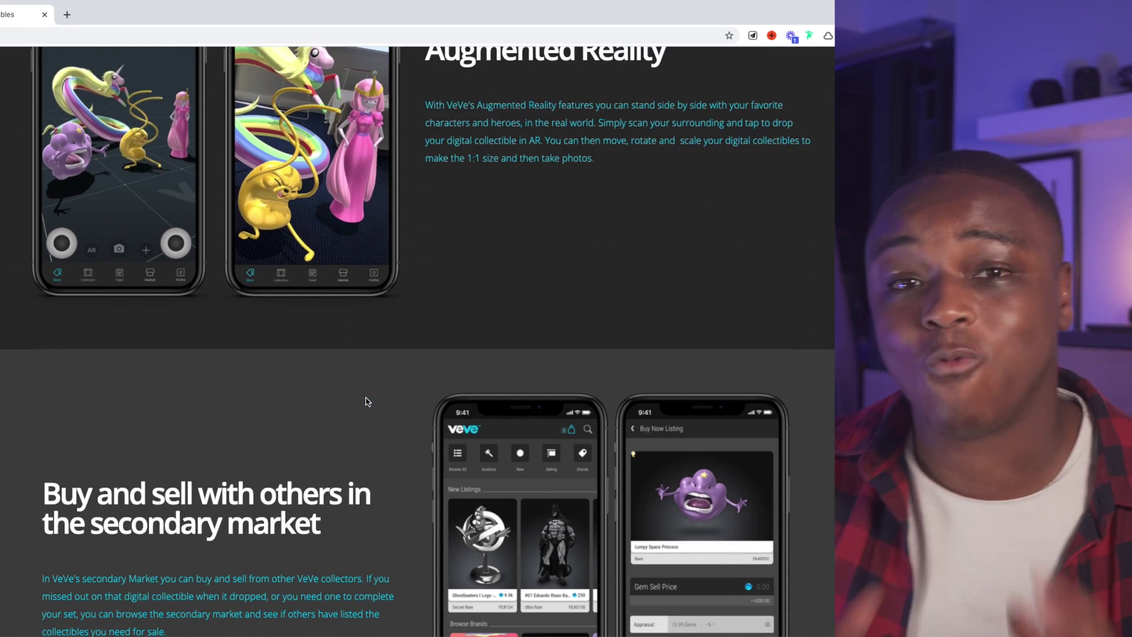
scroll(366, 401, "down", 9)
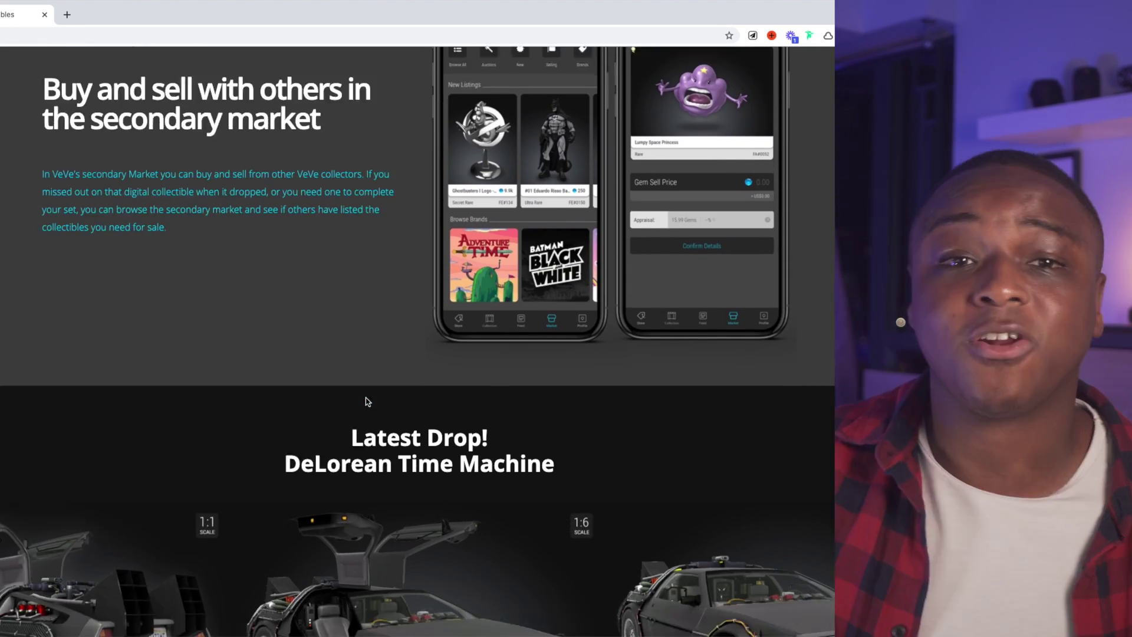